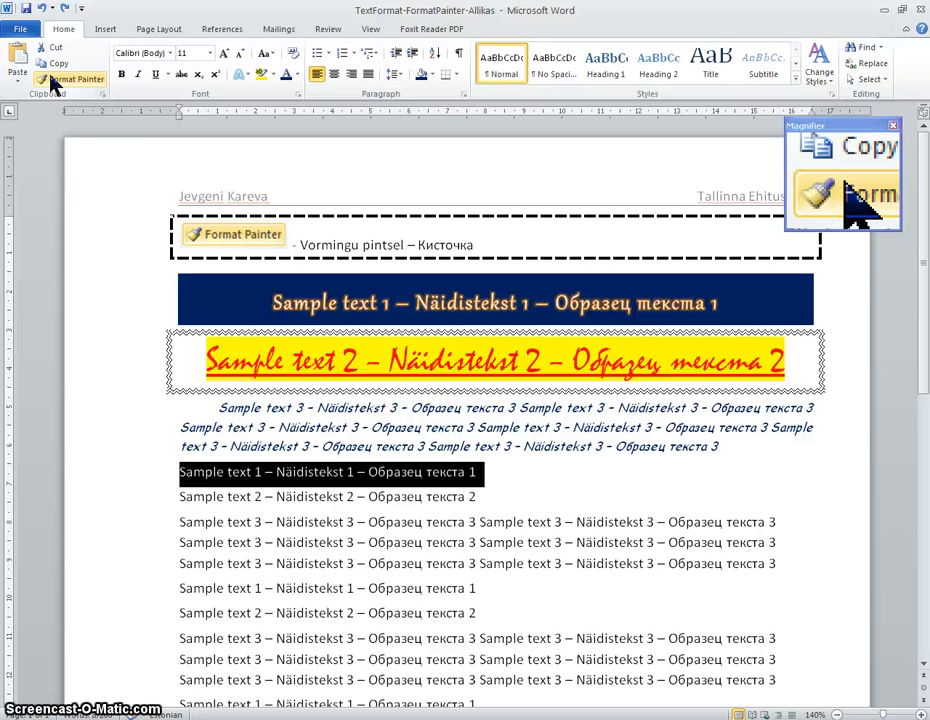
- Copy the formatting of the dark-blue "Sample text 1" heading onto the first plain "Sample text 1" line with Format Painter
left_click(50, 77)
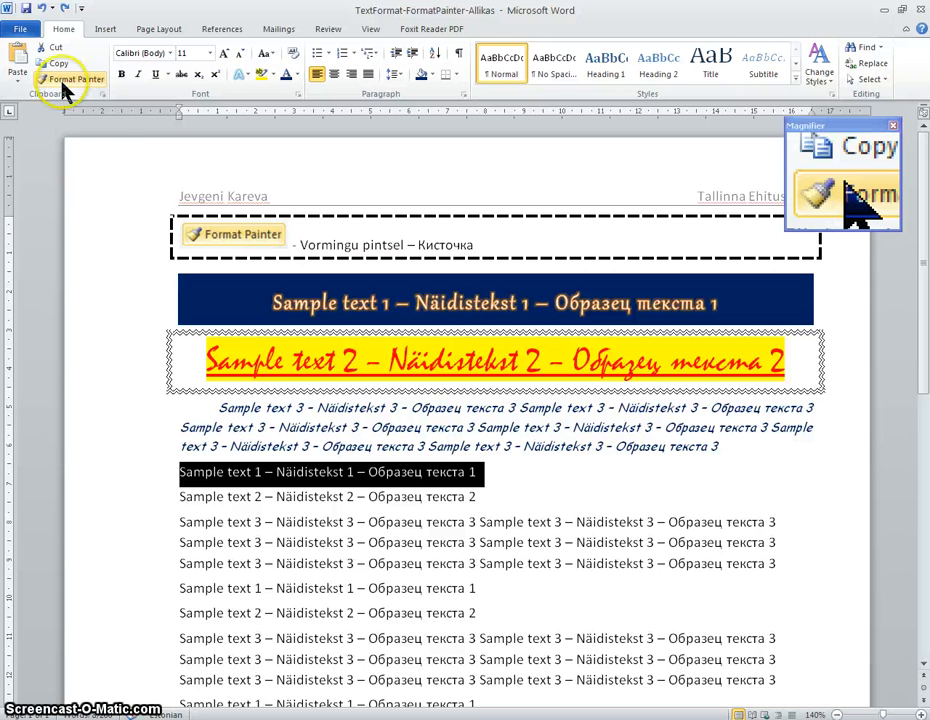
left_click(125, 305)
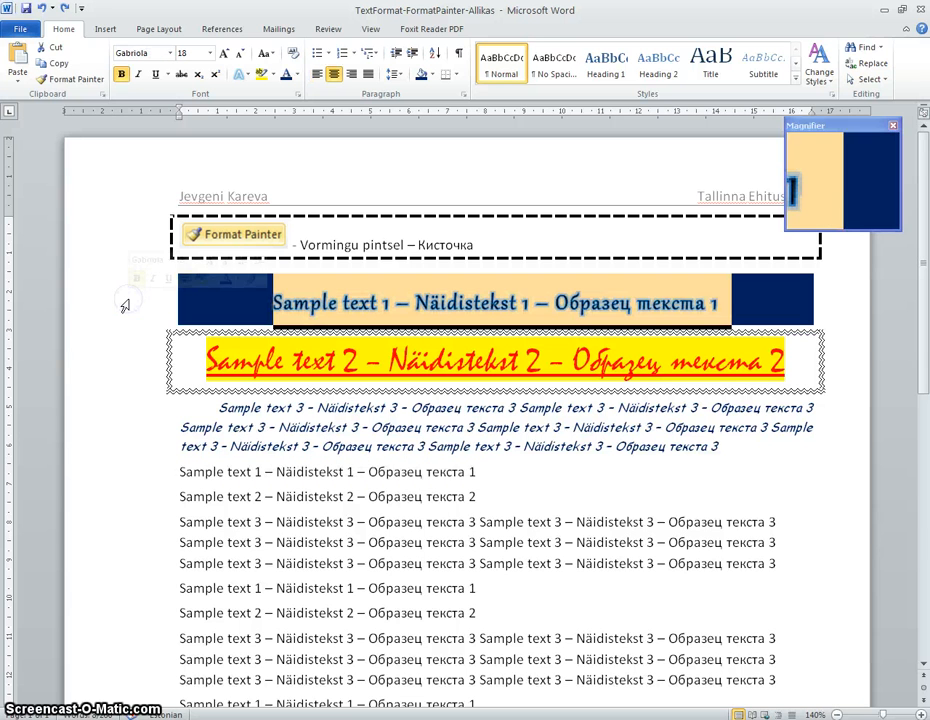
left_click(78, 88)
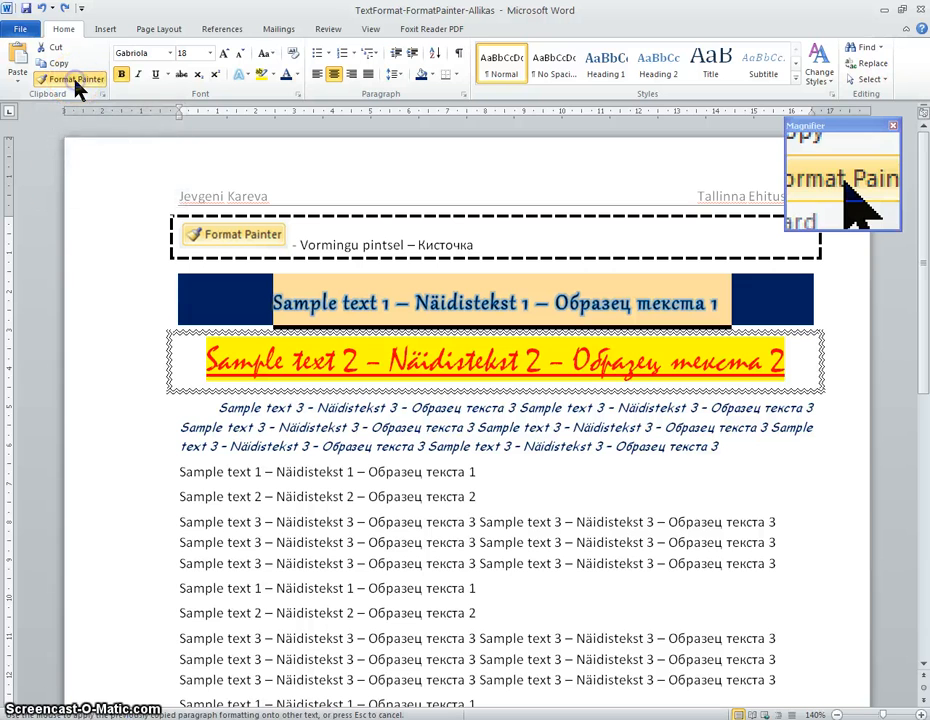
left_click(120, 477)
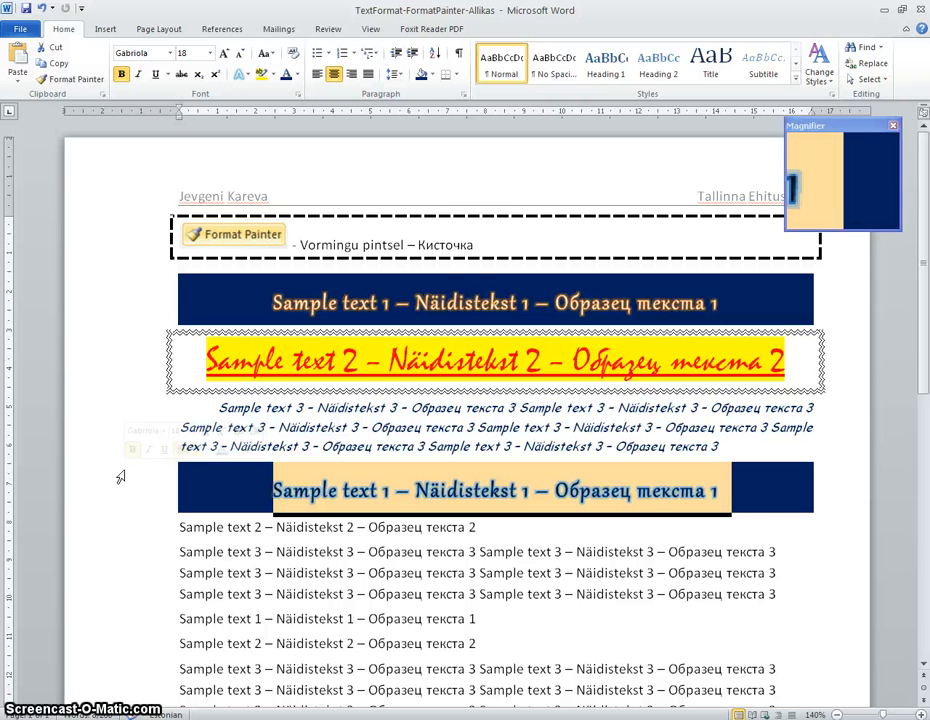
- Copy the yellow-highlighted "Sample text 2" line's formatting onto the first plain "Sample text 2" line with Format Painter
left_click(117, 366)
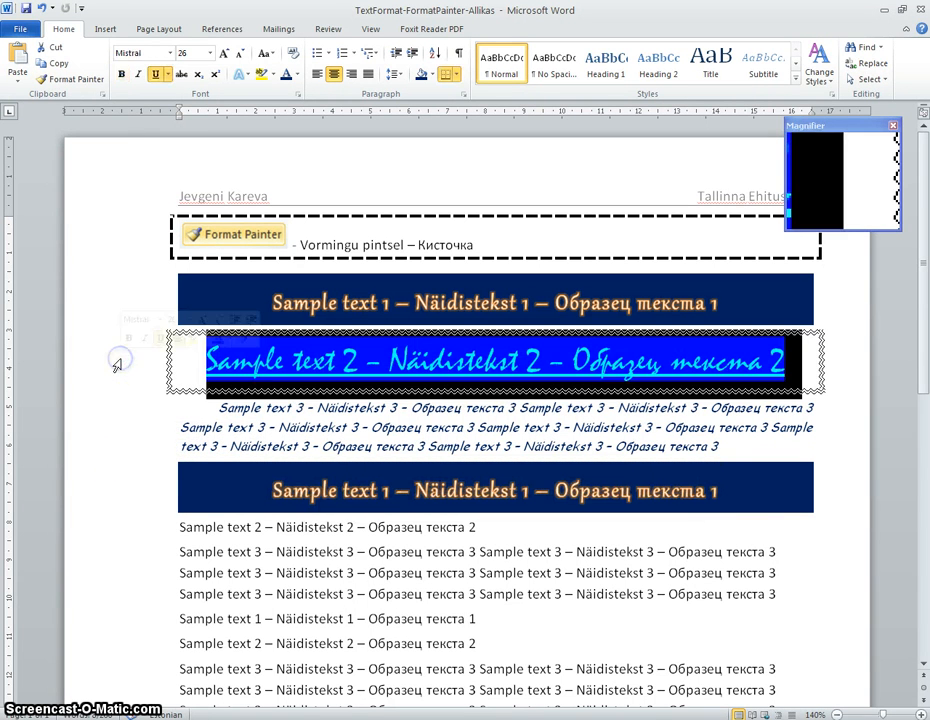
left_click(74, 80)
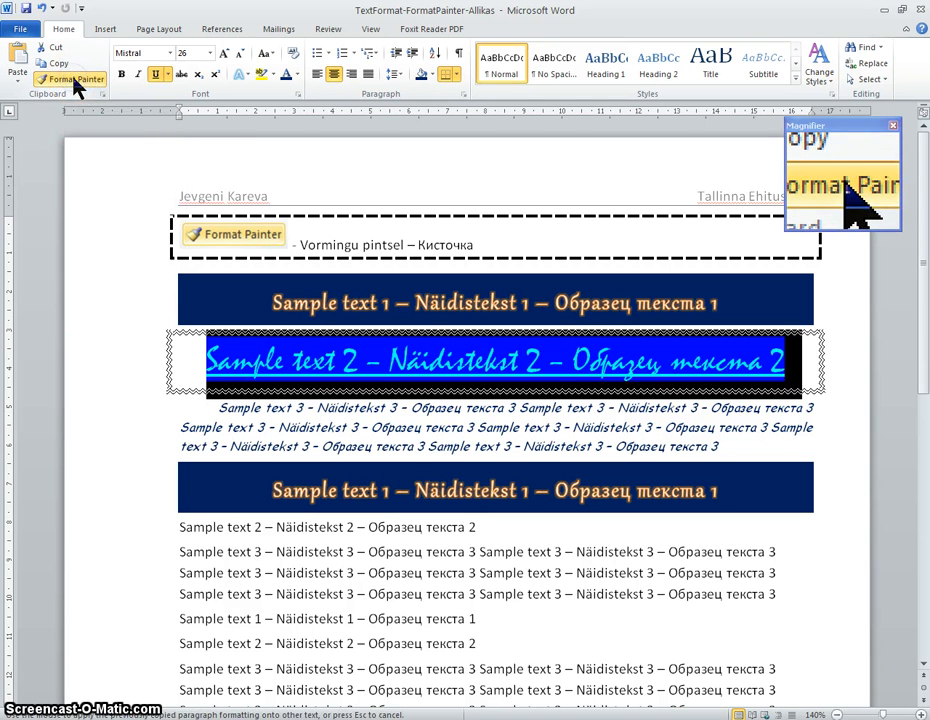
left_click(118, 535)
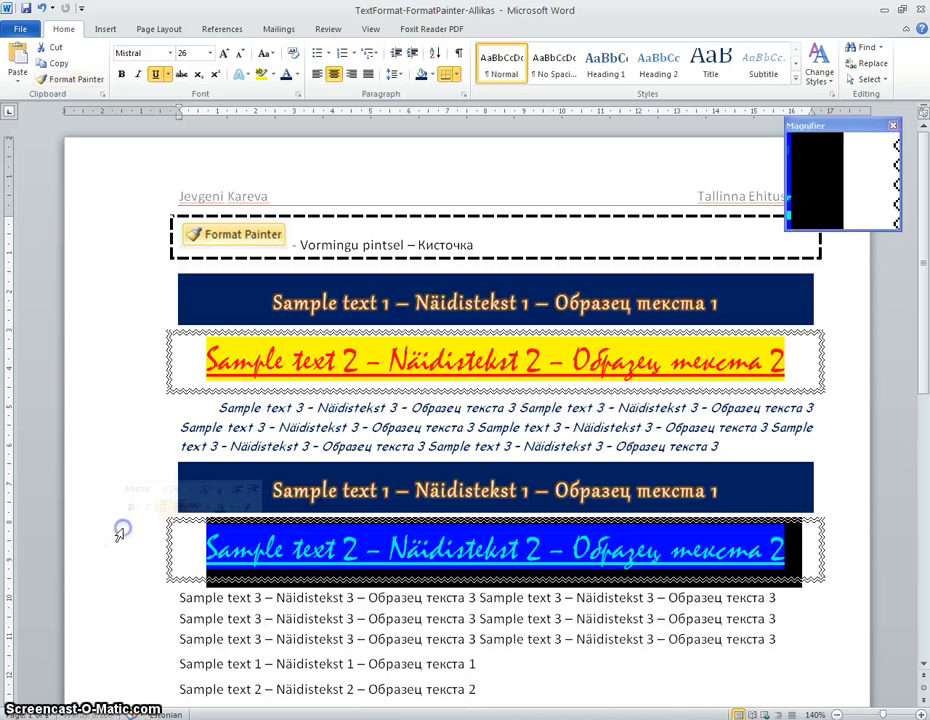
- Copy the blue italic "Sample text 3" paragraph's formatting onto the first plain three-line "Sample text 3" paragraph with Format Painter
scroll(118, 535, "down", 3)
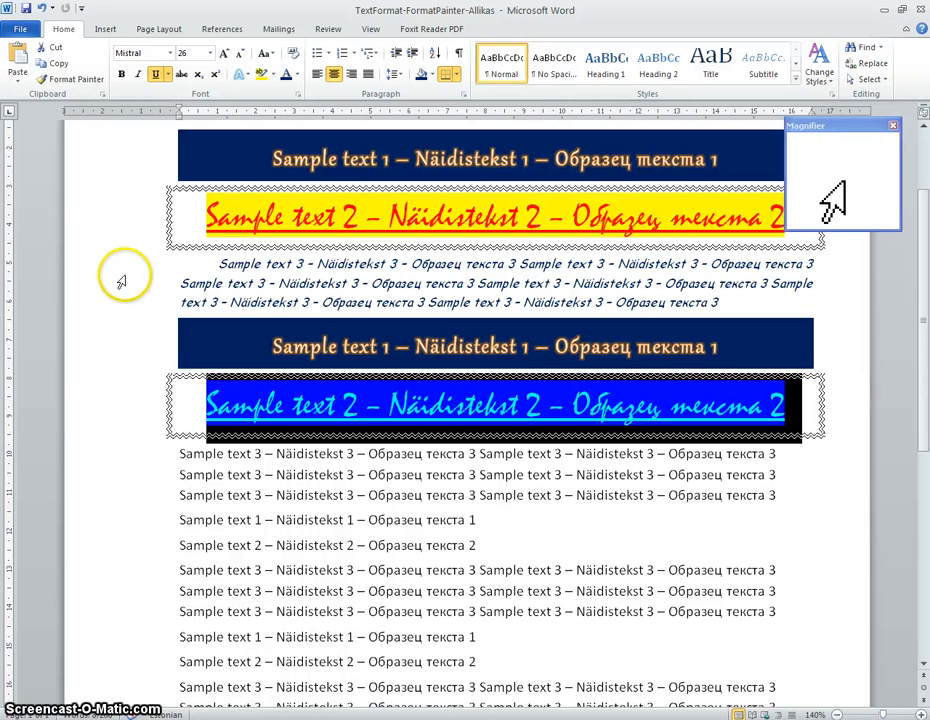
left_click_drag(118, 267, 118, 298)
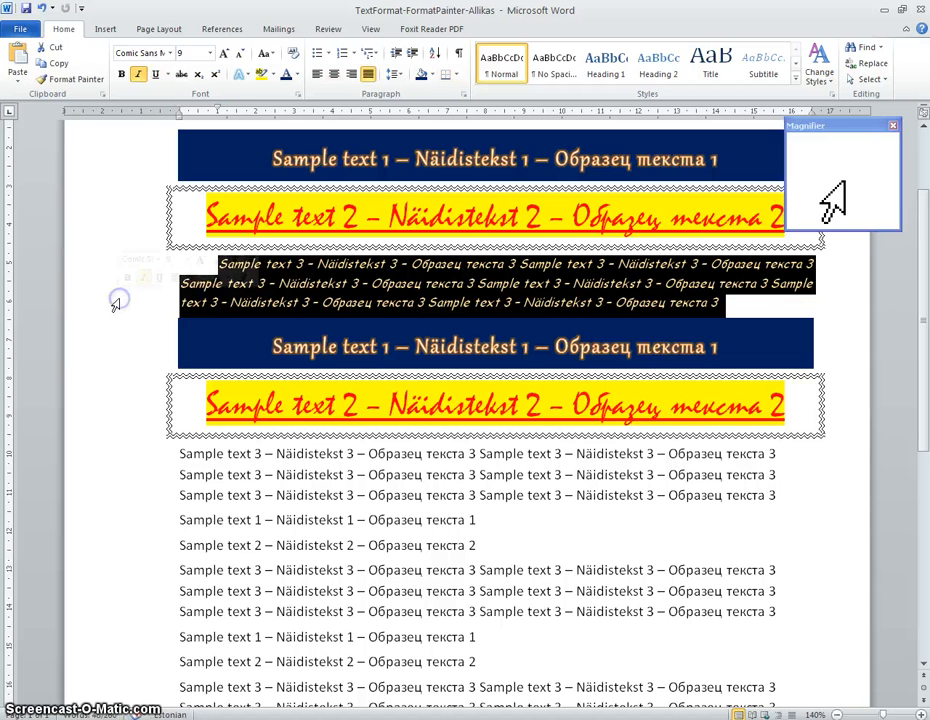
left_click(88, 80)
left_click_drag(120, 452, 128, 491)
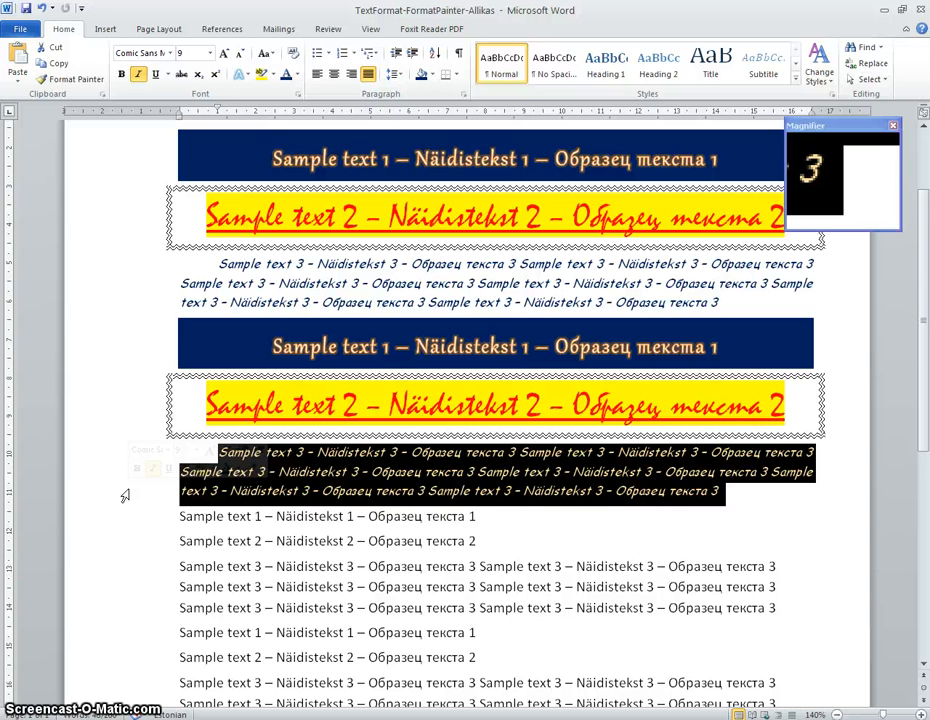
- Apply the dark-blue "Sample text 1" heading's formatting to both remaining plain "Sample text 1" lines using locked Format Painter, and turn it off
scroll(125, 496, "down", 3)
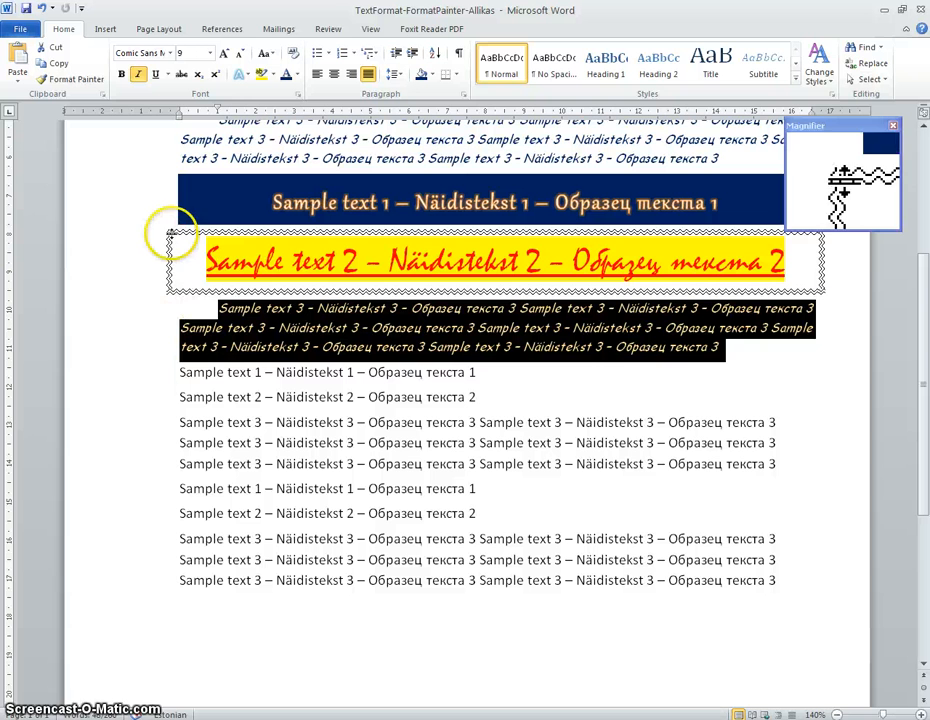
left_click(93, 82)
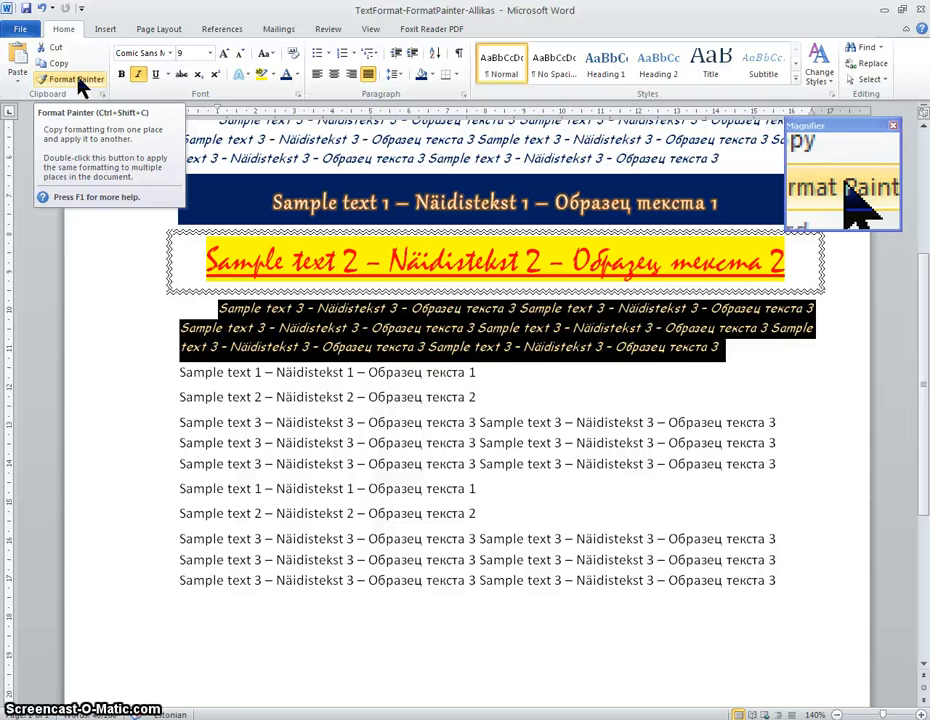
left_click(80, 84)
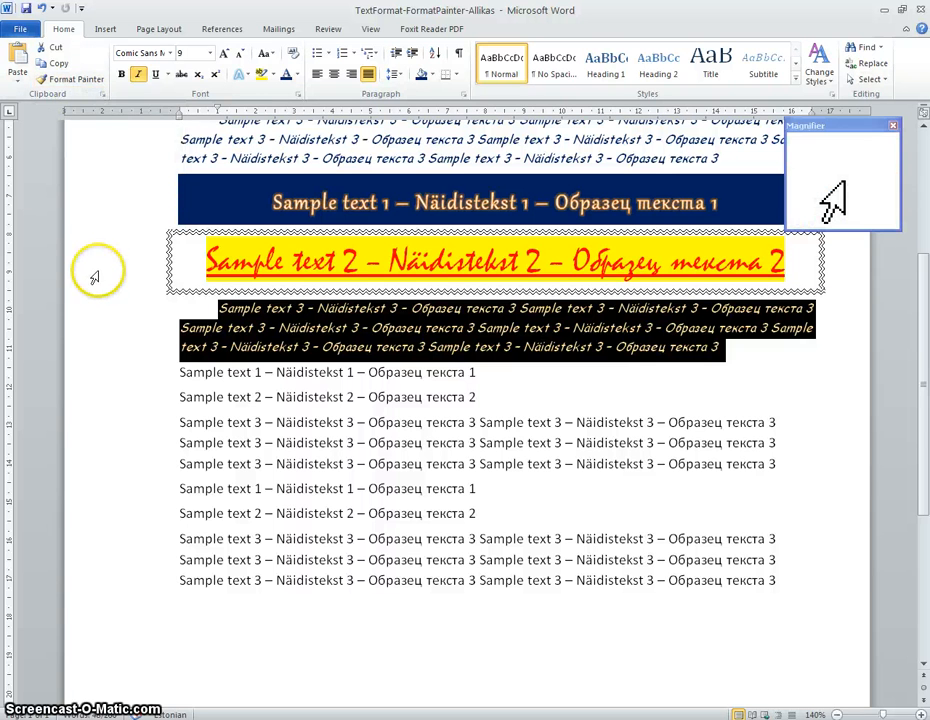
left_click(103, 199)
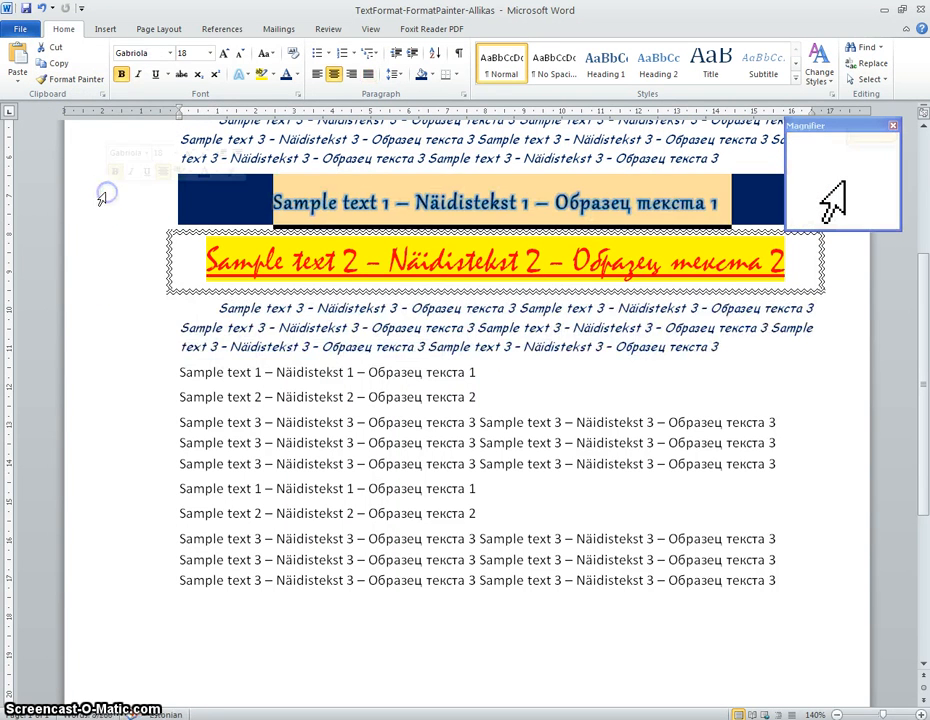
left_click(70, 79)
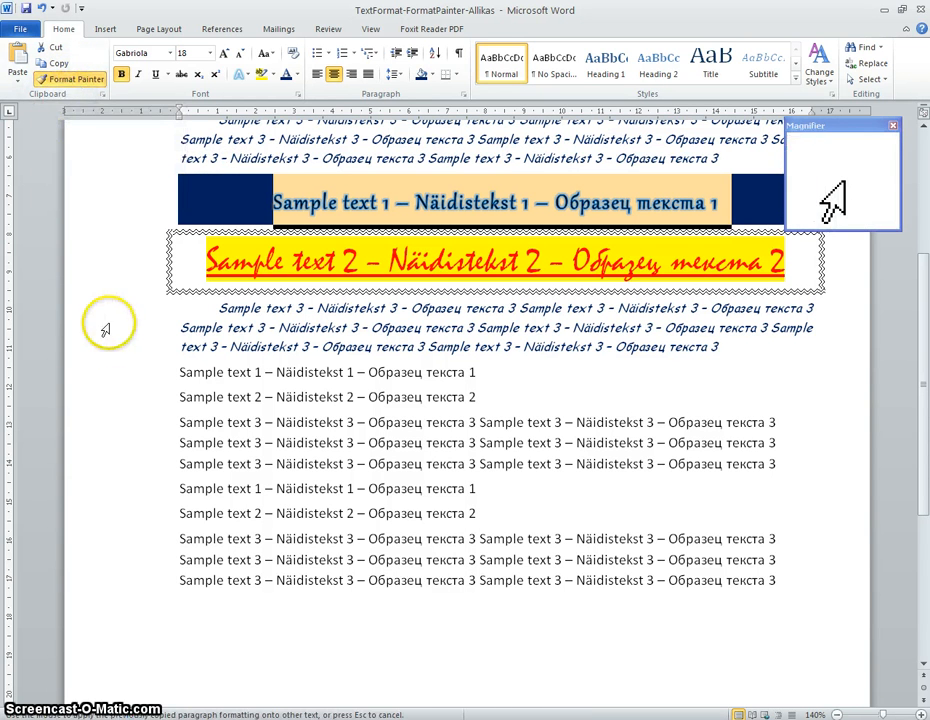
left_click(121, 375)
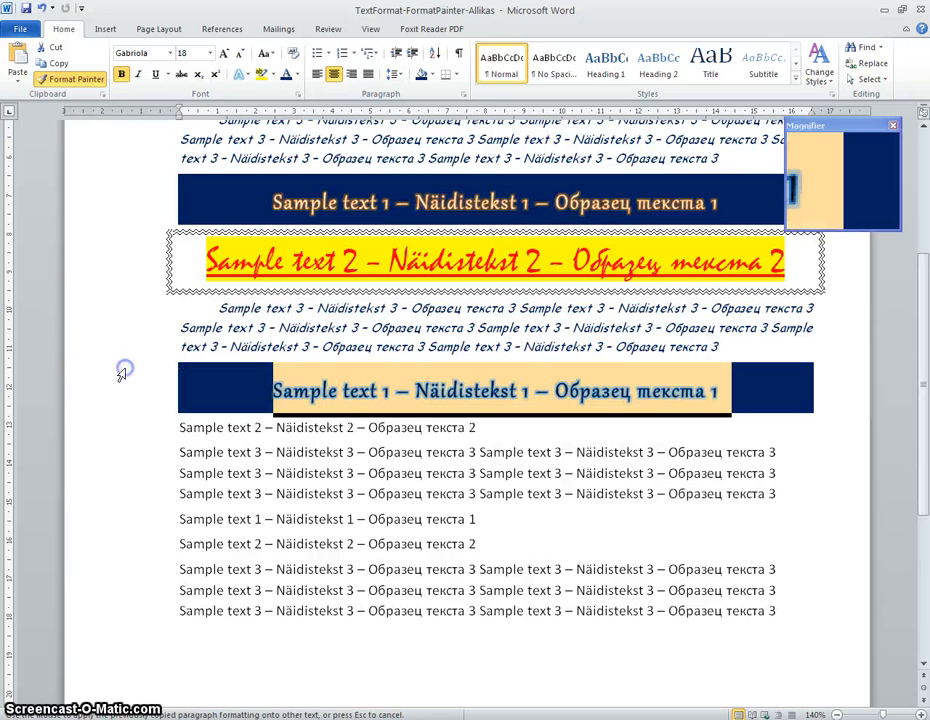
left_click(135, 521)
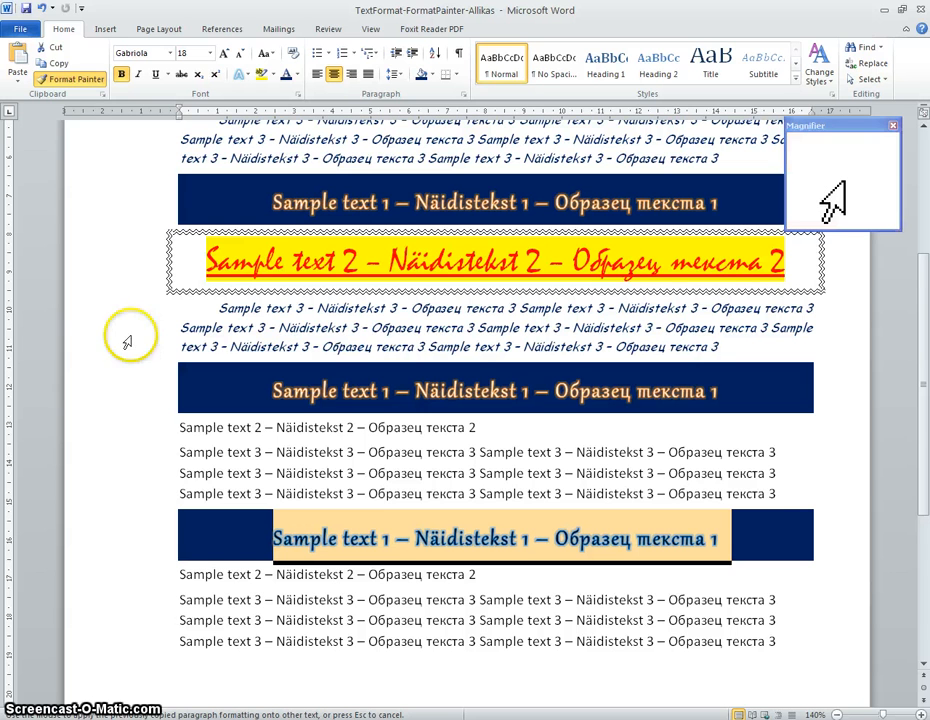
left_click(71, 82)
left_click(71, 82)
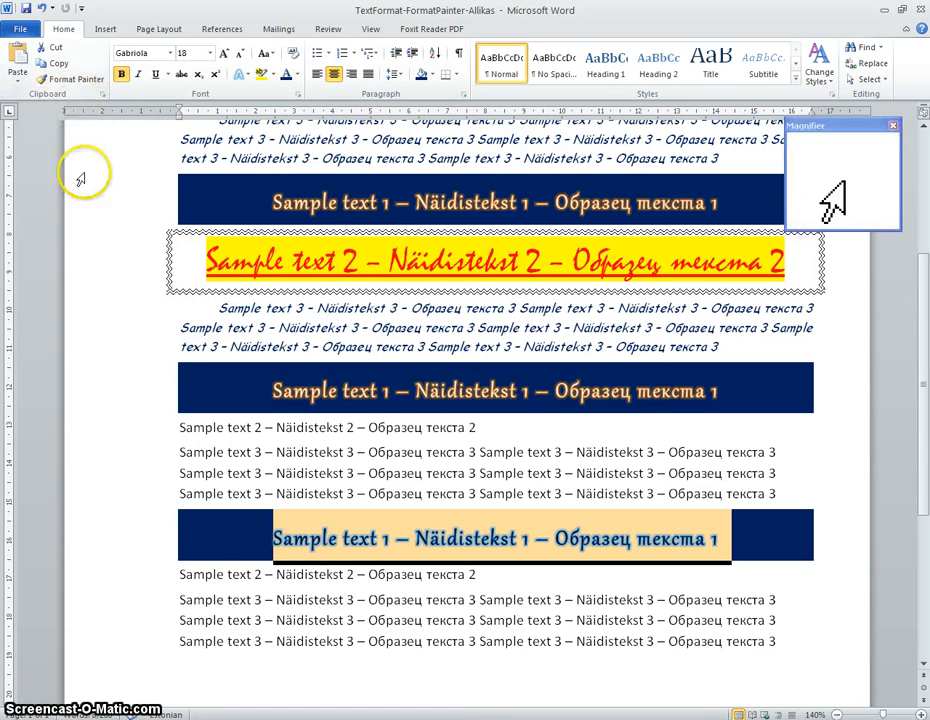
- Apply the highlighted "Sample text 2" line's formatting to both remaining plain "Sample text 2" lines using locked Format Painter, and turn it off
left_click(110, 262)
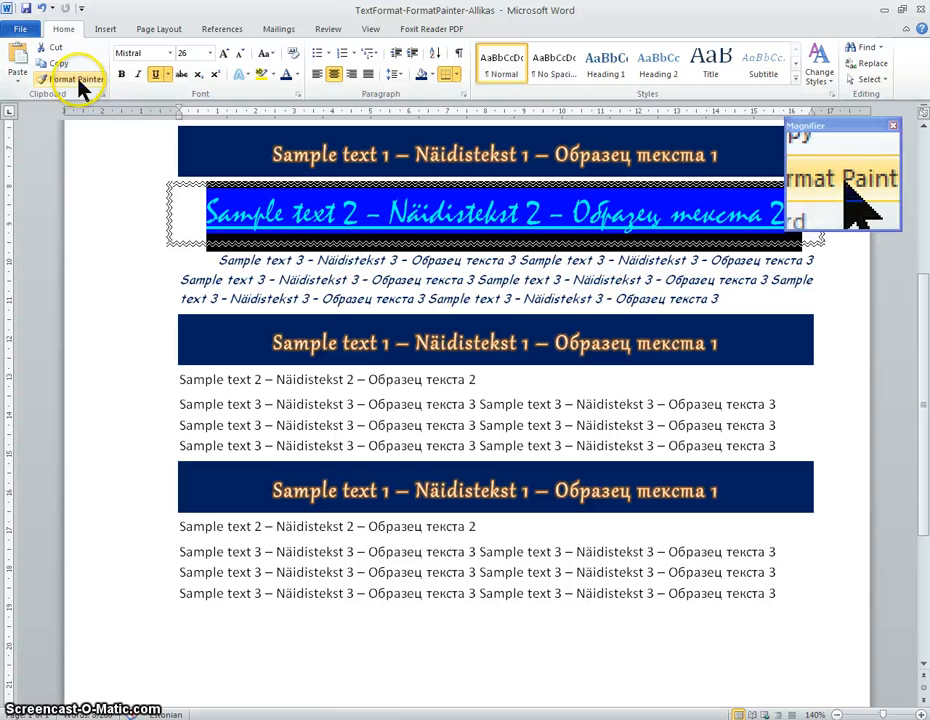
left_click(79, 81)
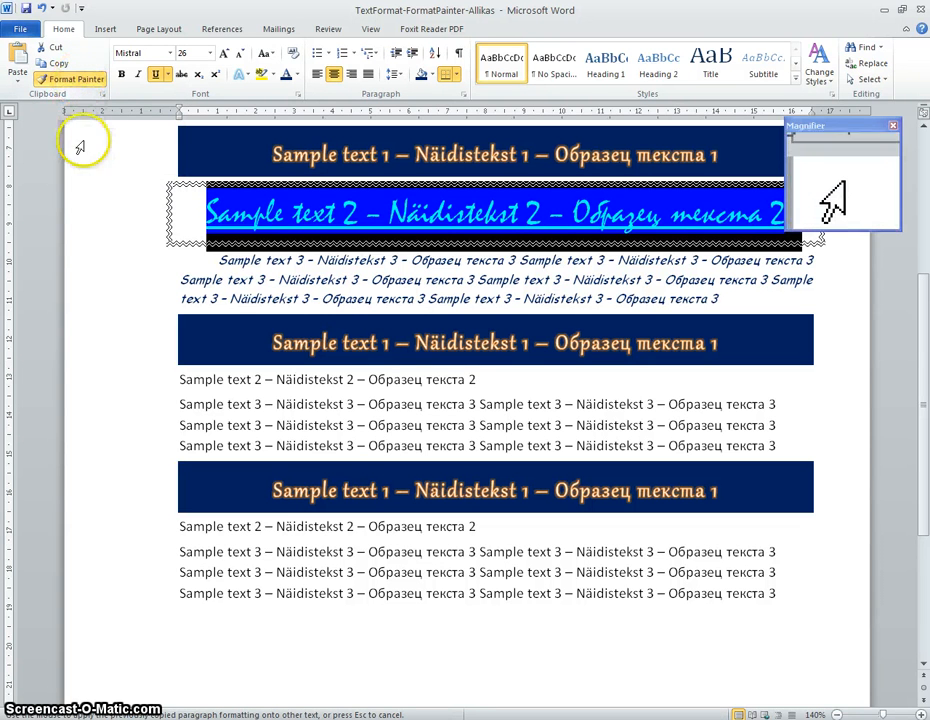
left_click(120, 380)
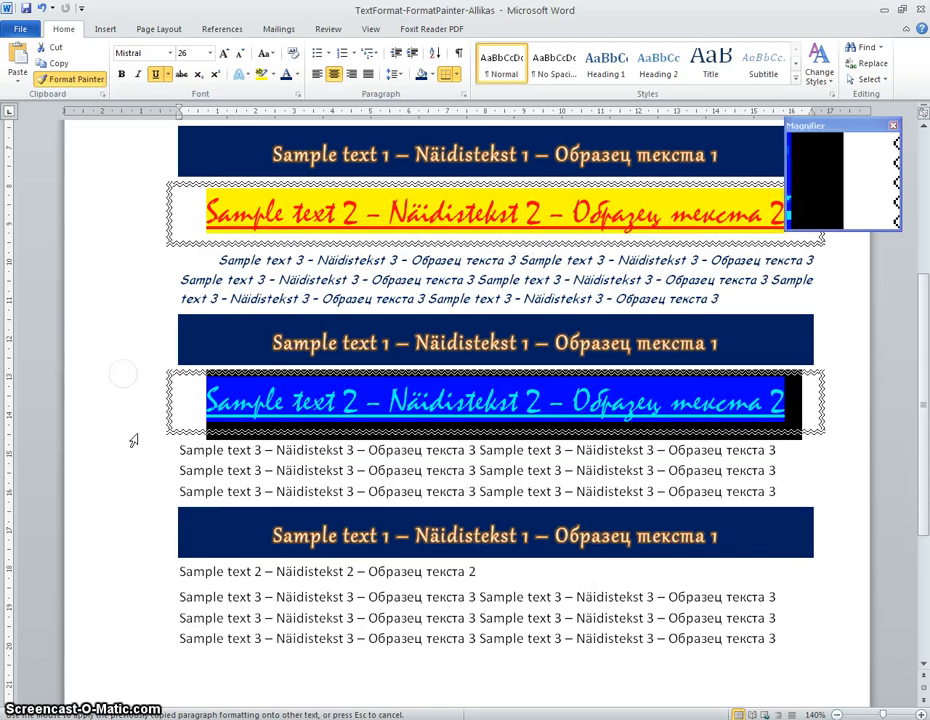
left_click(131, 570)
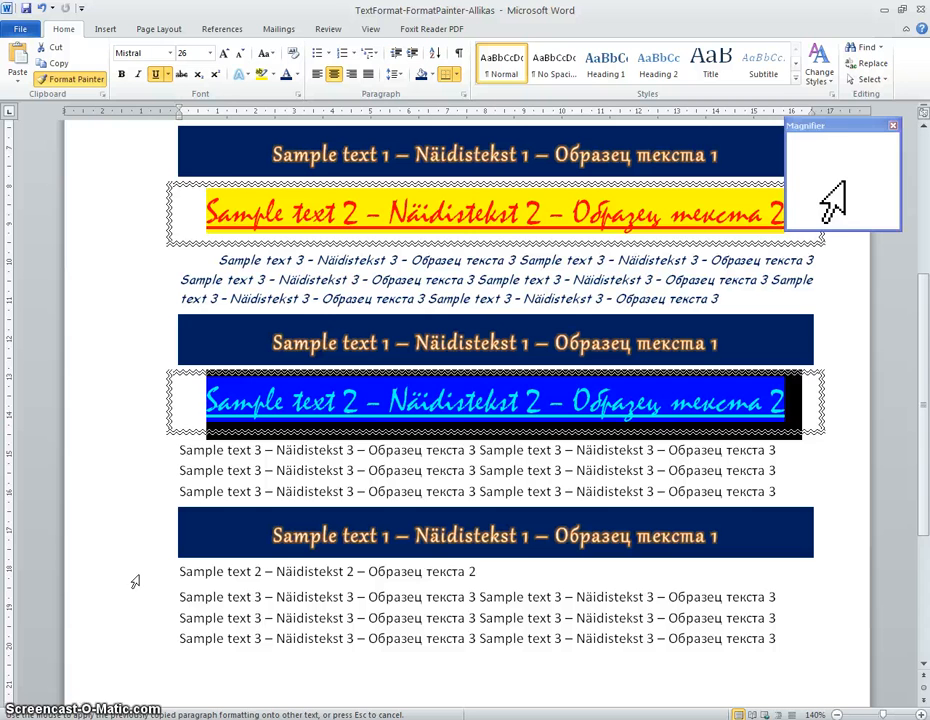
left_click(134, 578)
scroll(145, 430, "down", 1)
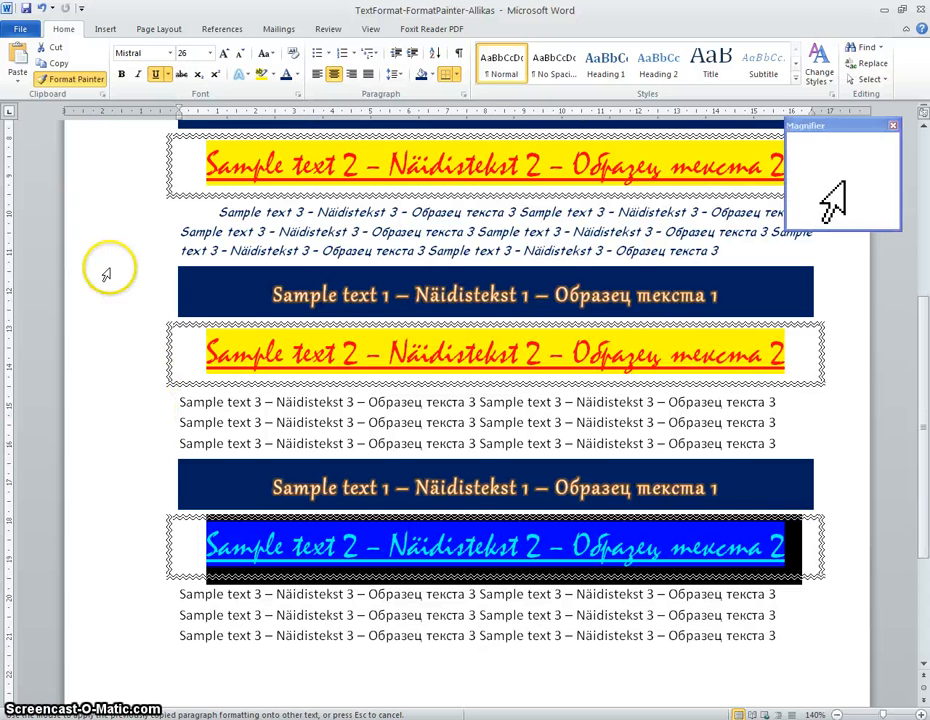
left_click(70, 79)
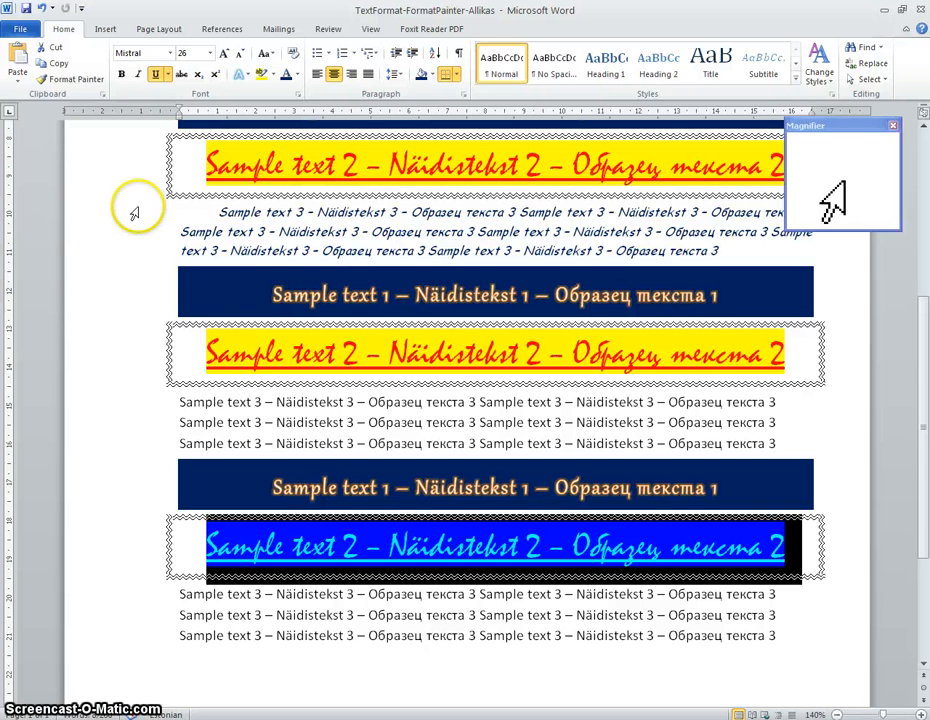
- Apply the blue italic "Sample text 3" paragraph's formatting to both remaining plain "Sample text 3" paragraphs using locked Format Painter, and turn it off
left_click_drag(134, 212, 125, 249)
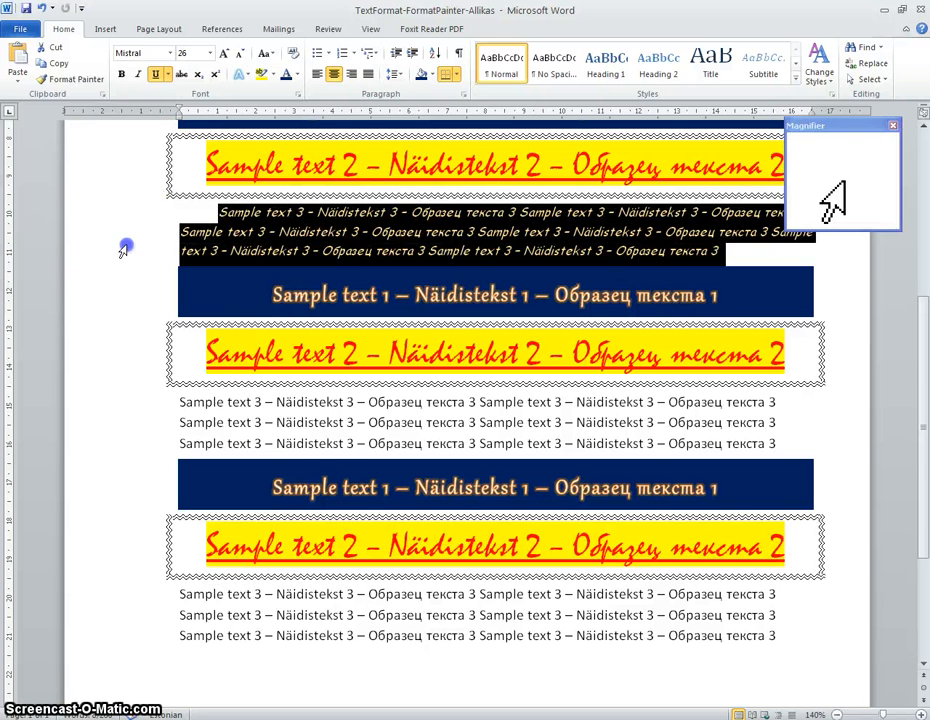
left_click(86, 83)
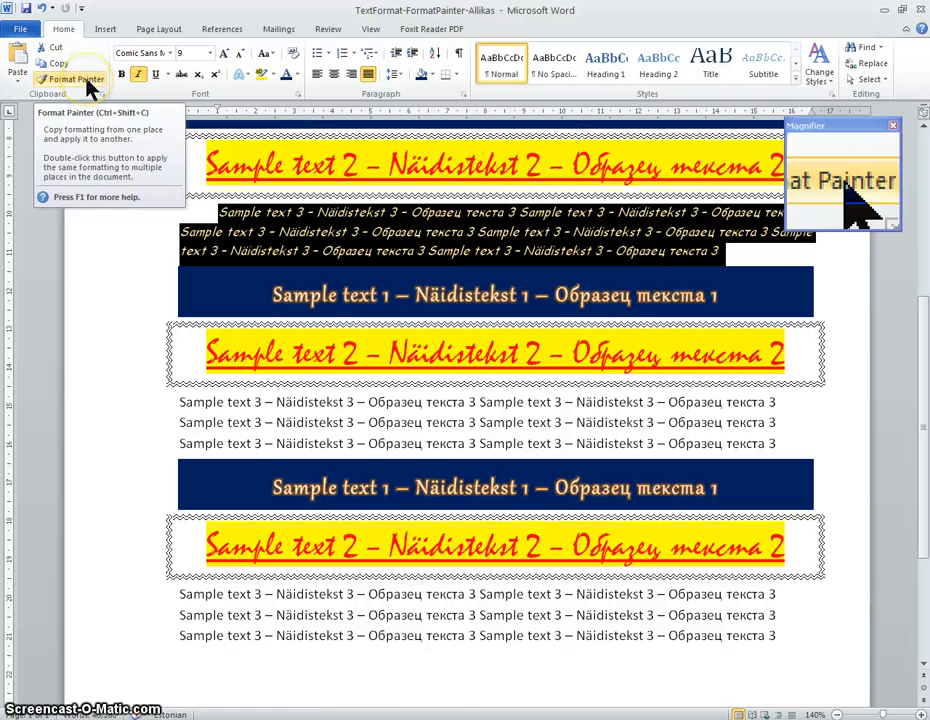
scroll(102, 226, "down", 1)
scroll(102, 226, "down", 1)
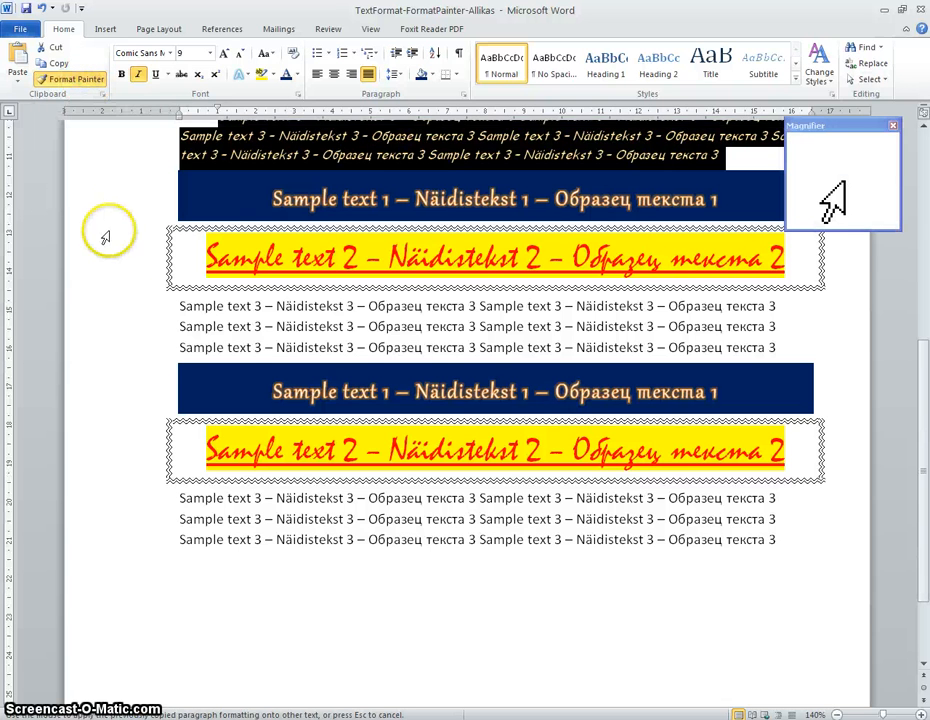
left_click_drag(125, 311, 131, 350)
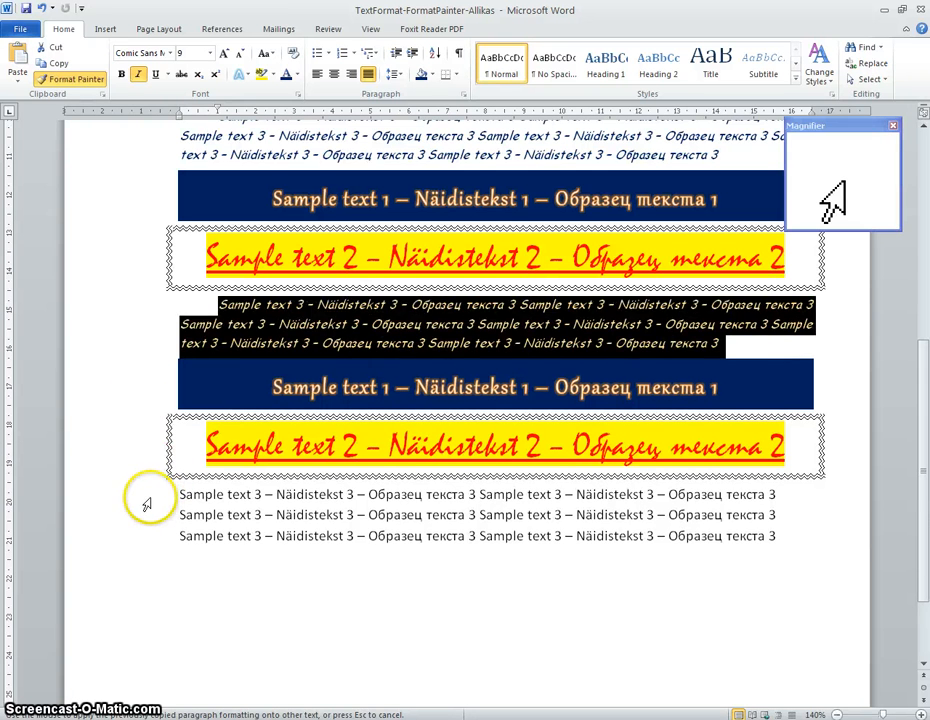
left_click_drag(146, 502, 146, 538)
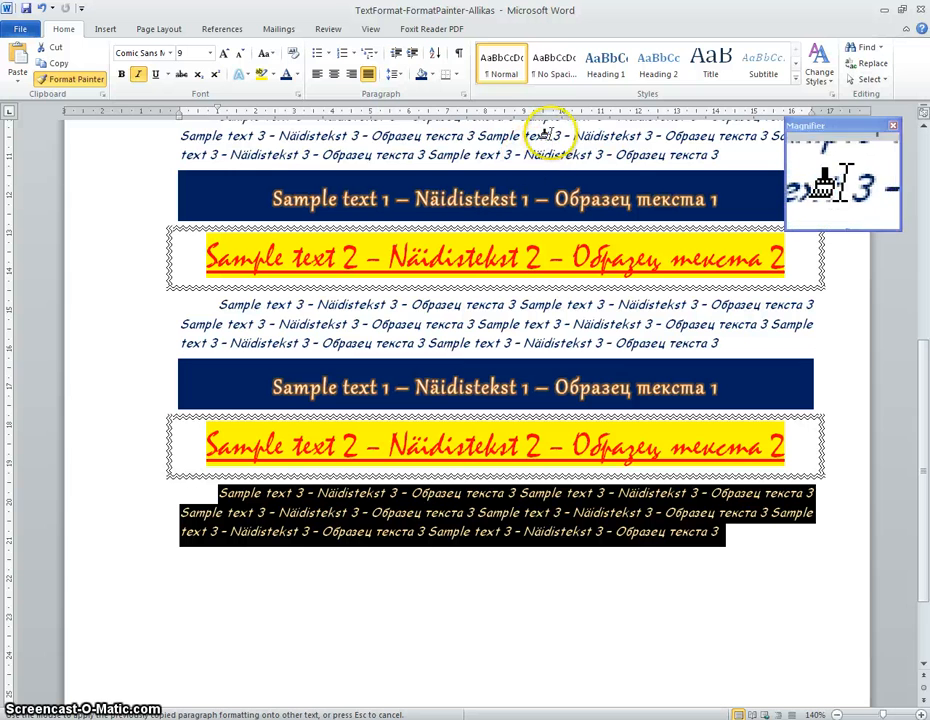
left_click(80, 78)
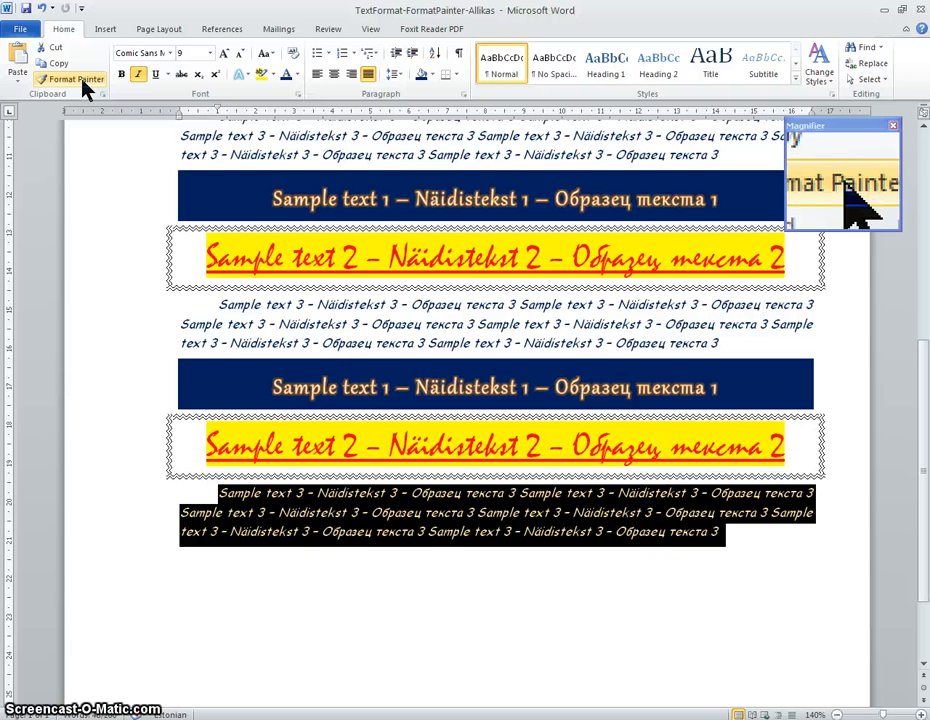
left_click(92, 150)
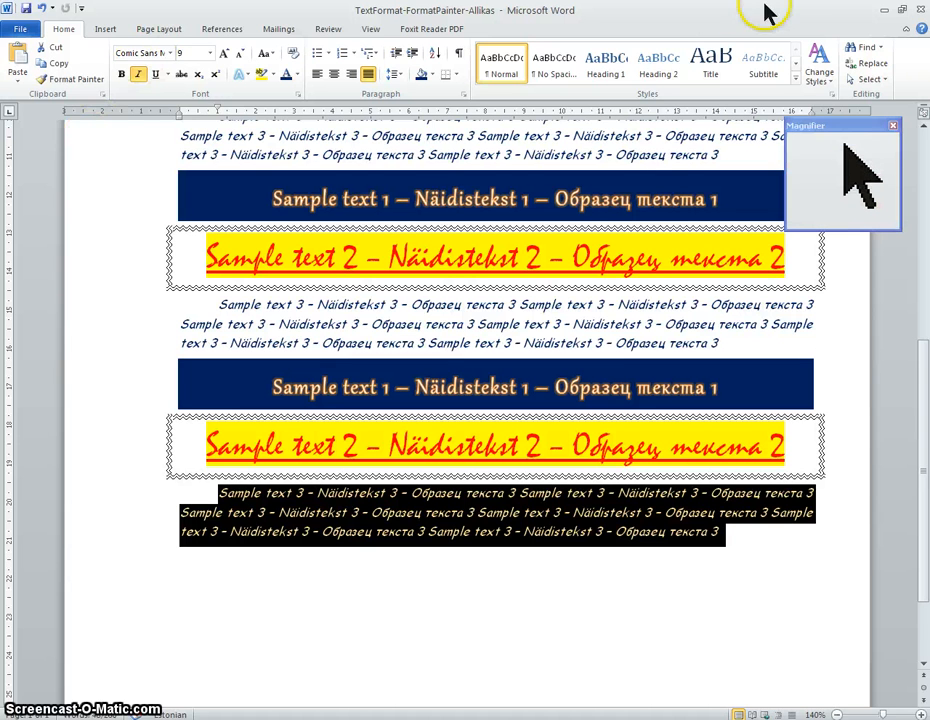
- Restore the TextFormat-FormatPainter-Allikas window down beside the TextFormat-FormatPainter-Sihtkoht document and set its zoom to 70%
left_click(898, 10)
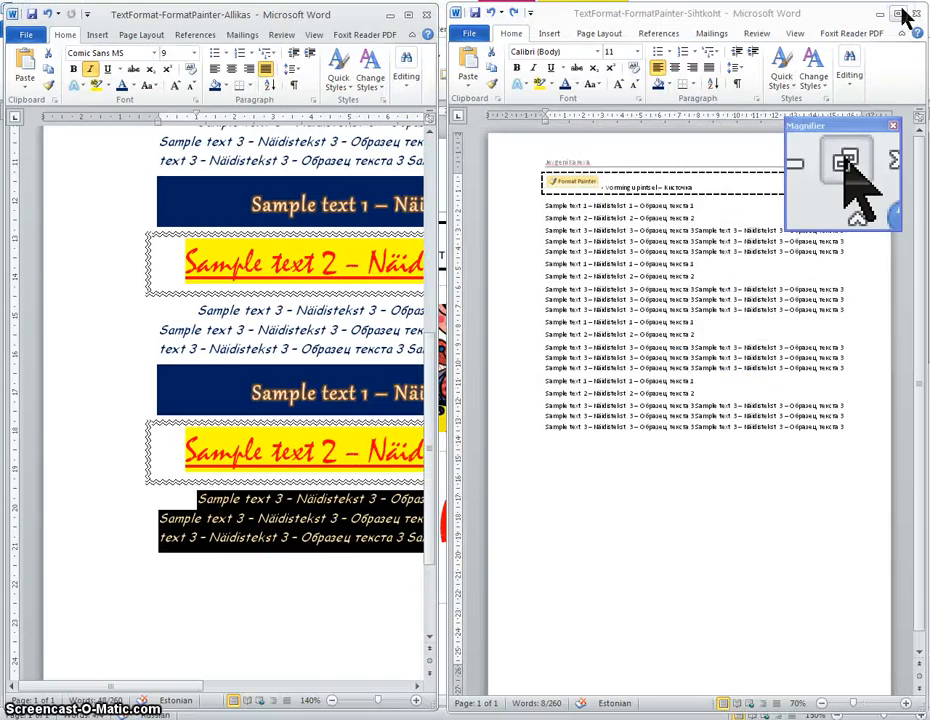
left_click(332, 703)
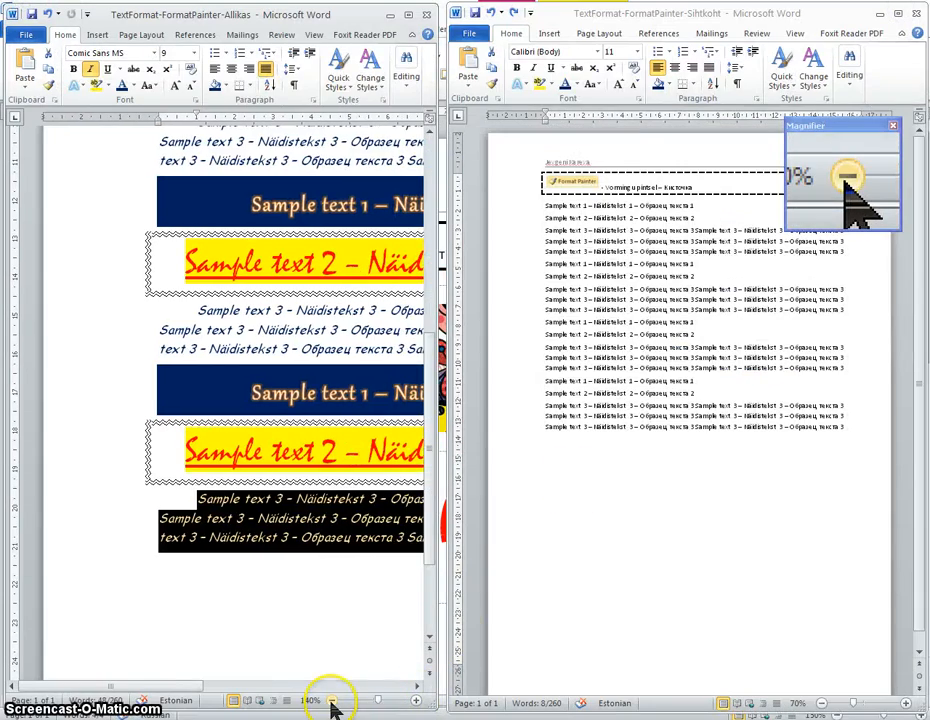
left_click(332, 703)
left_click(332, 703)
left_click(332, 703)
left_click(332, 703)
left_click(332, 703)
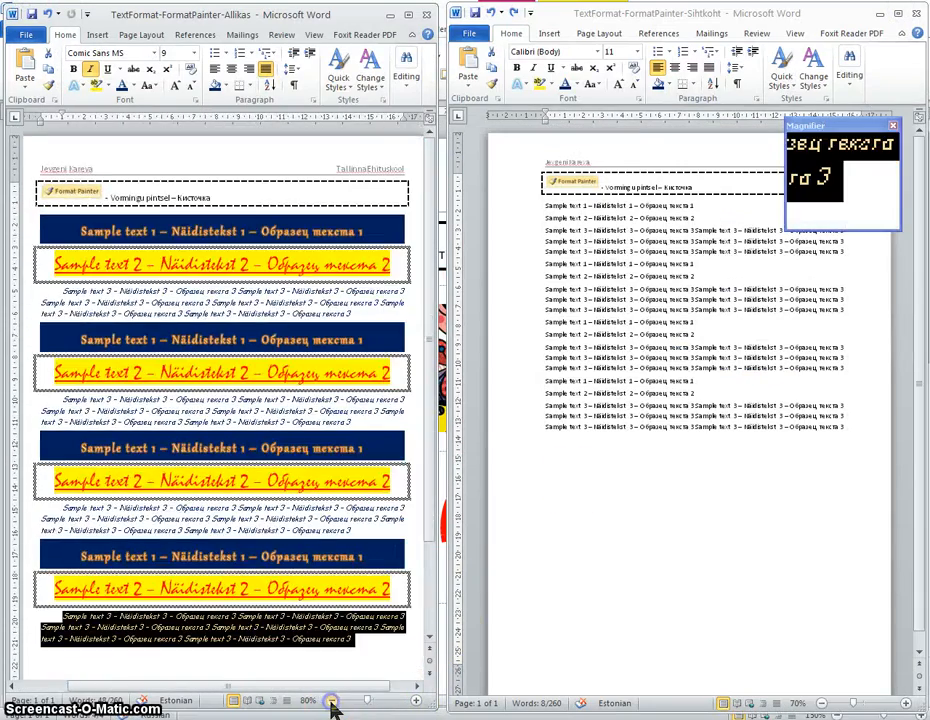
left_click(332, 703)
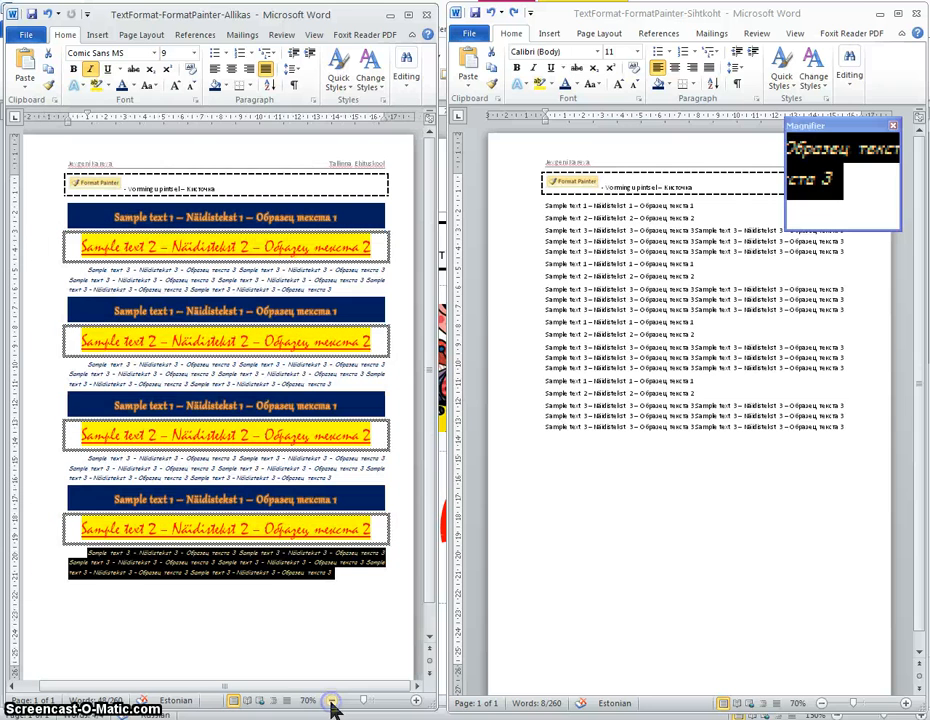
- Apply the dark-blue "Sample text 1" heading's formatting from TextFormat-FormatPainter-Allikas to all four "Sample text 1" lines in TextFormat-FormatPainter-Sihtkoht using locked Format Painter, and turn it off
left_click(48, 216)
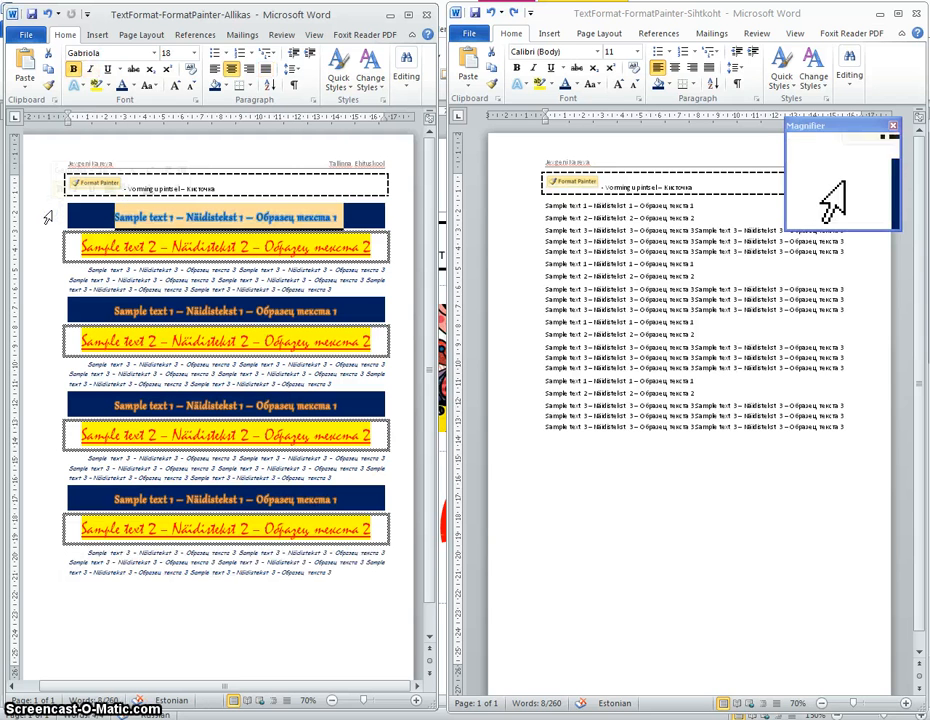
left_click(45, 88)
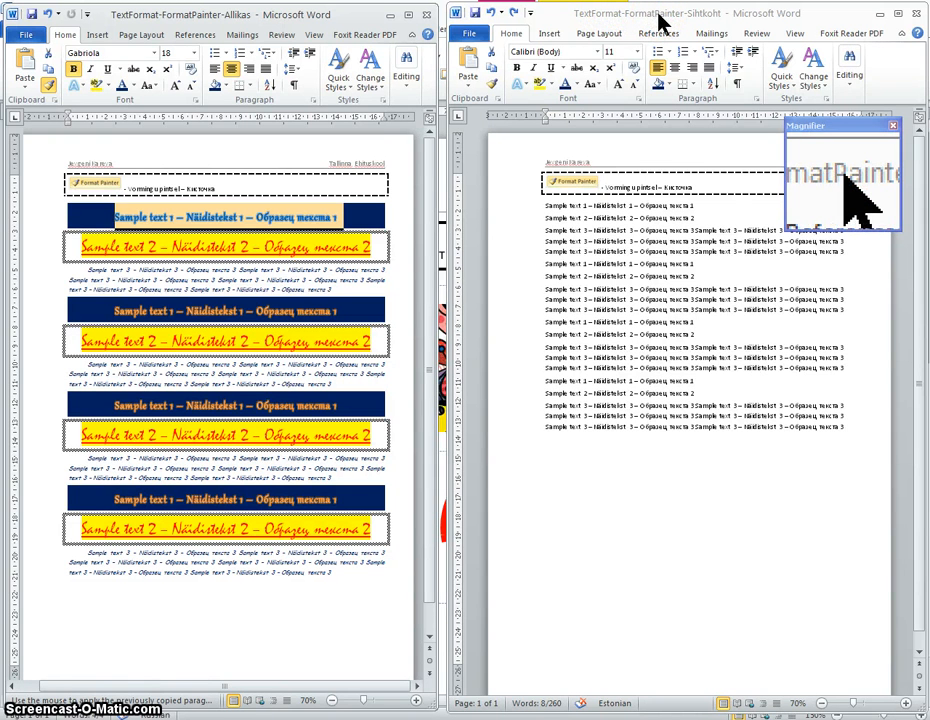
left_click(606, 18)
left_click(492, 85)
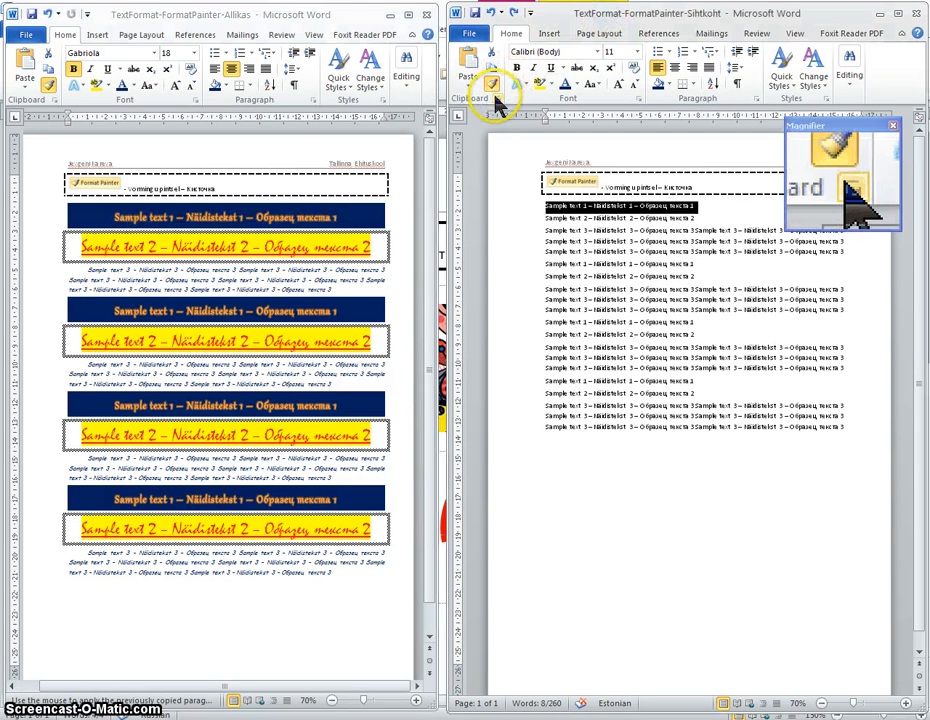
left_click(519, 214)
left_click(531, 279)
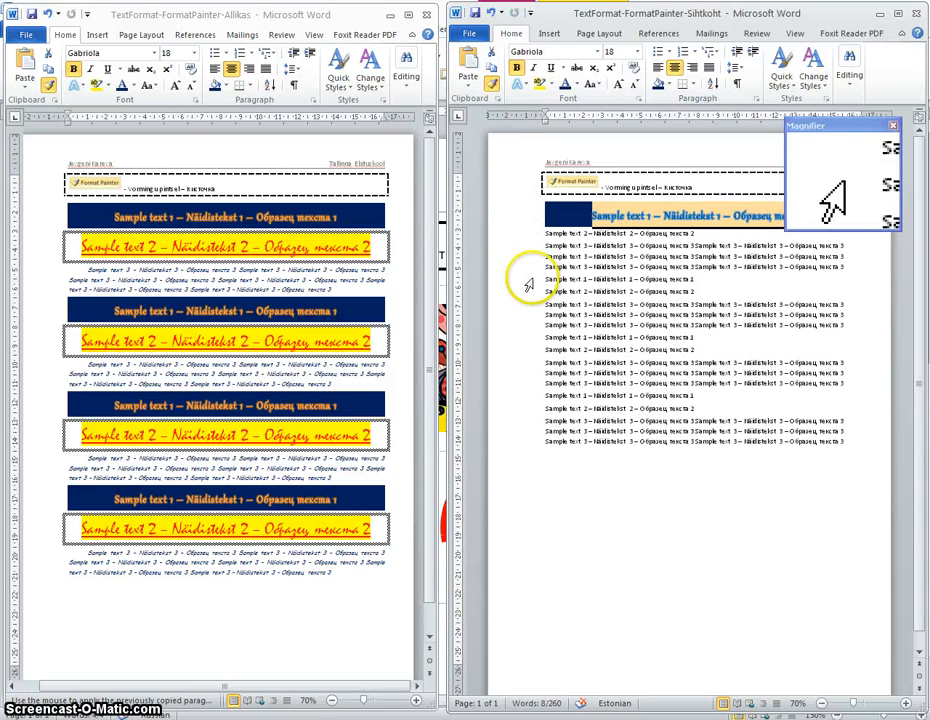
left_click(519, 355)
left_click(519, 428)
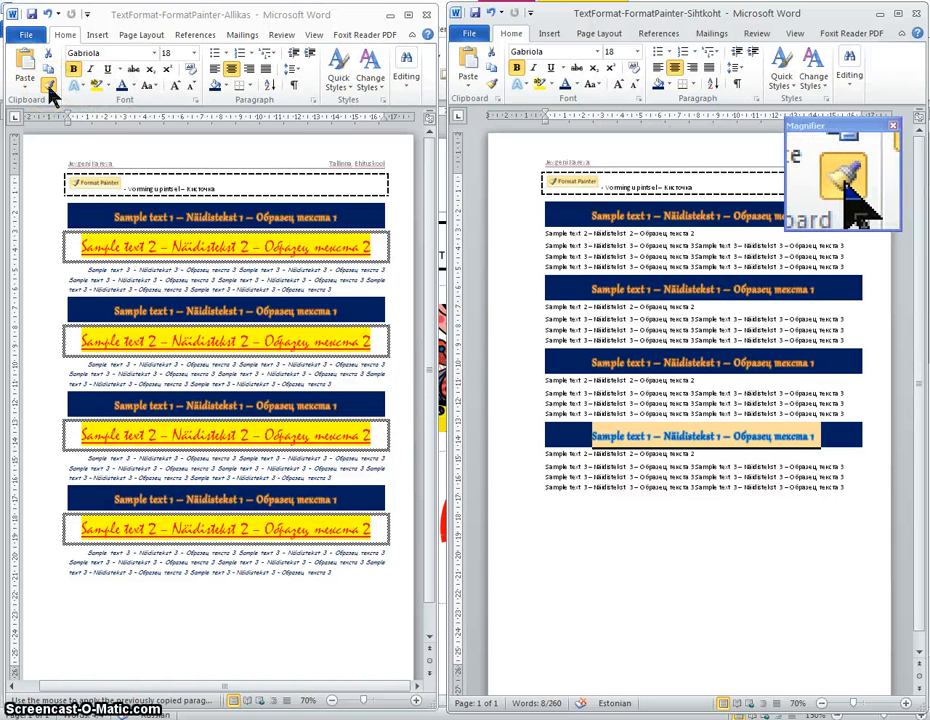
left_click(177, 18)
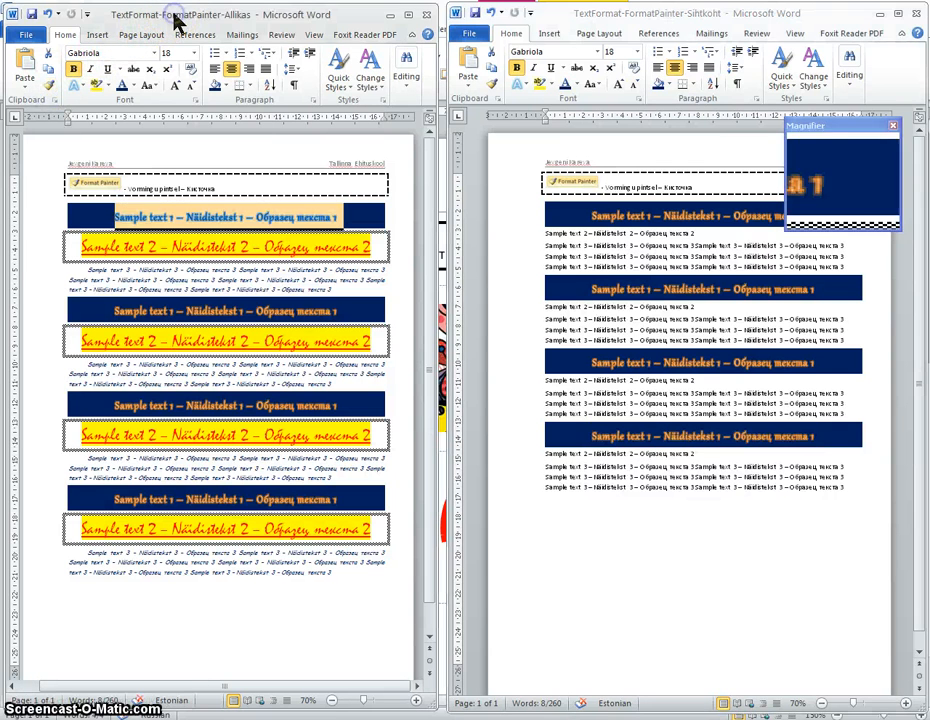
left_click(48, 88)
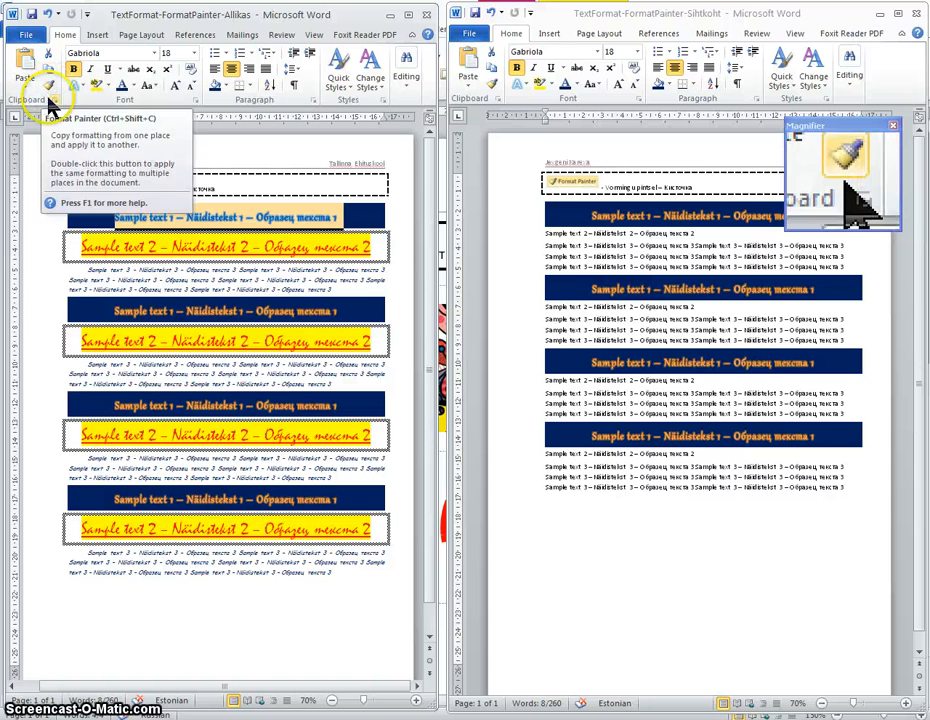
- Apply the highlighted "Sample text 2" line's formatting from TextFormat-FormatPainter-Allikas to all four "Sample text 2" lines in TextFormat-FormatPainter-Sihtkoht using locked Format Painter, and turn it off
left_click(41, 249)
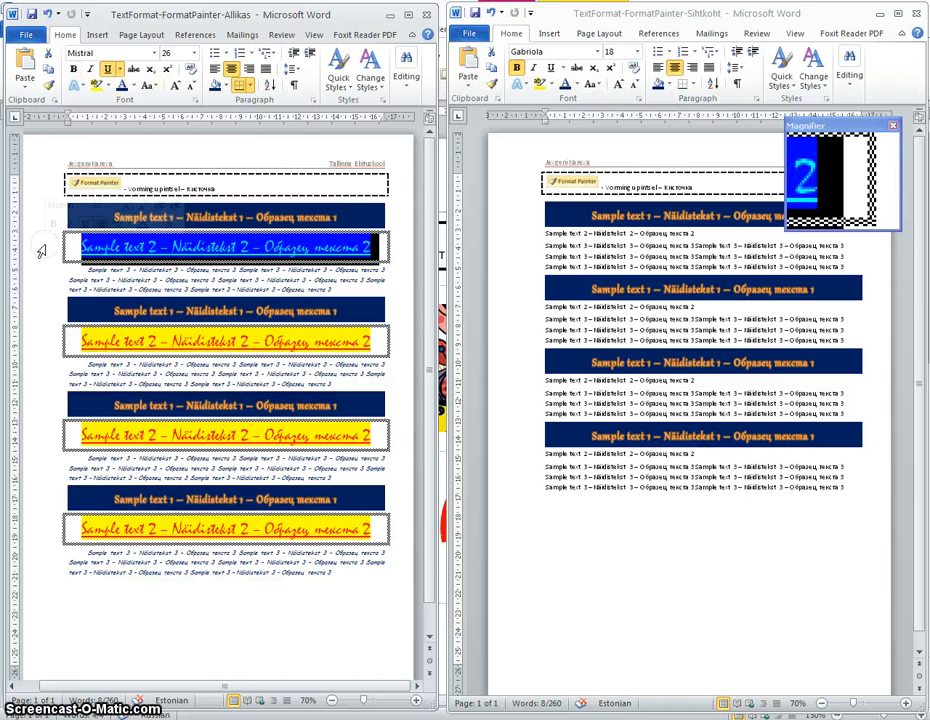
left_click(47, 86)
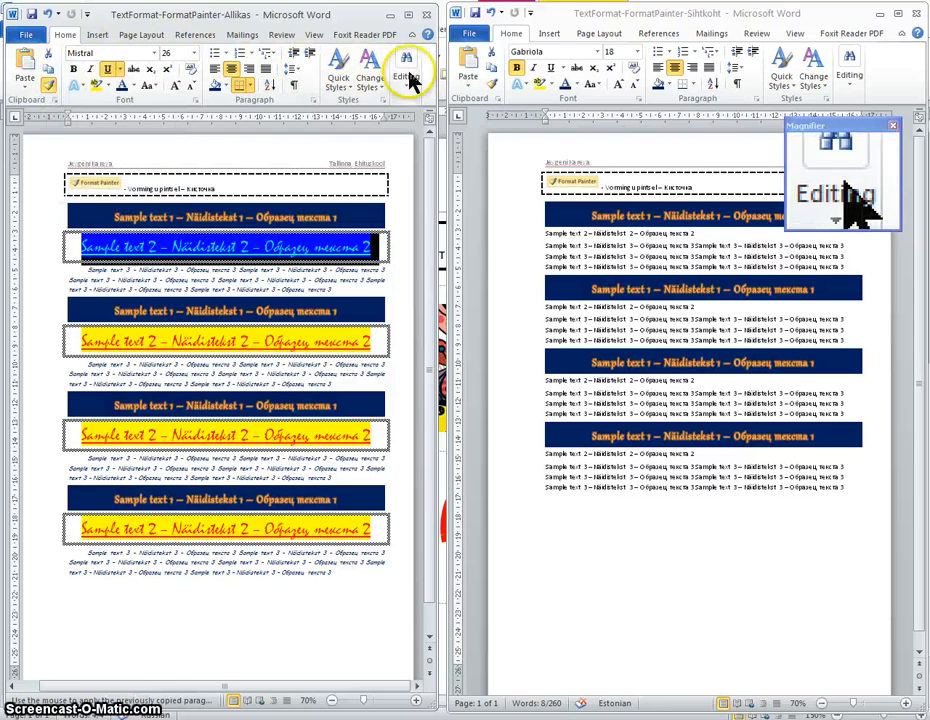
left_click(590, 18)
left_click(491, 84)
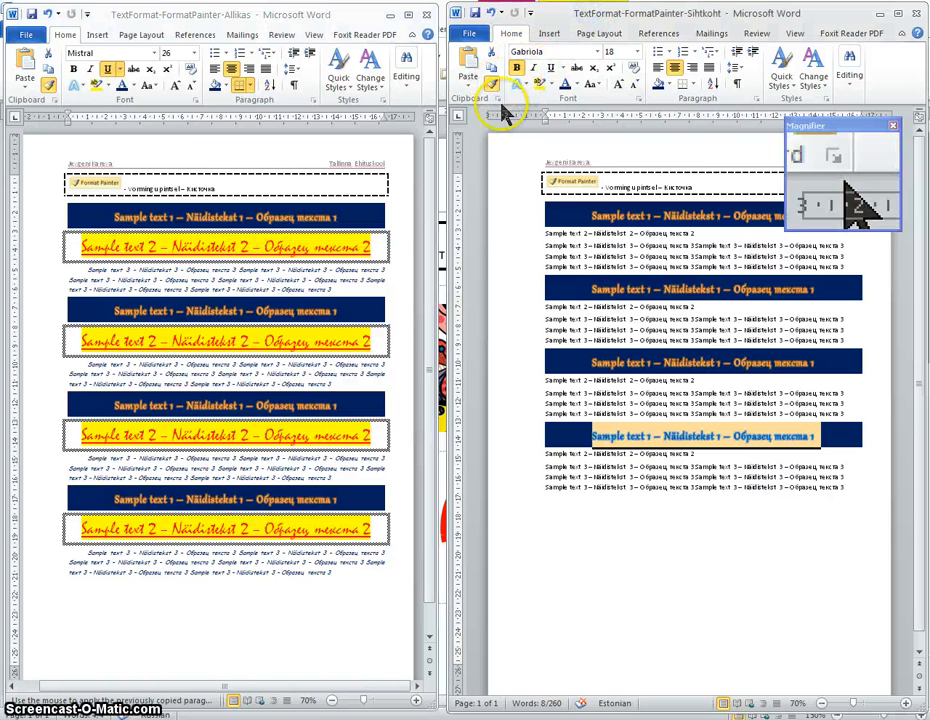
left_click(524, 242)
left_click(529, 331)
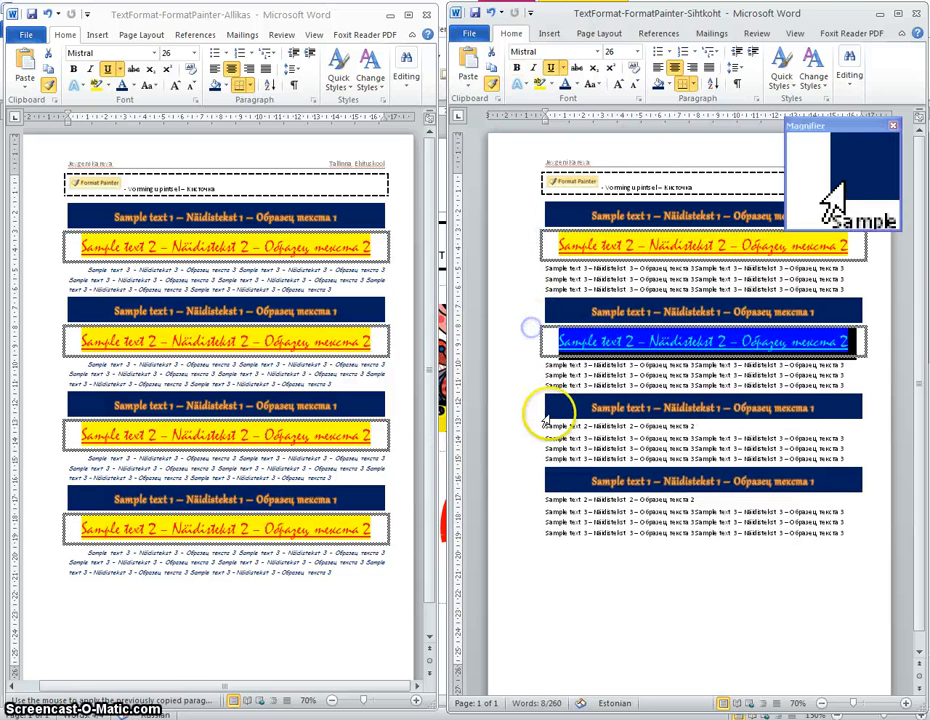
left_click(531, 432)
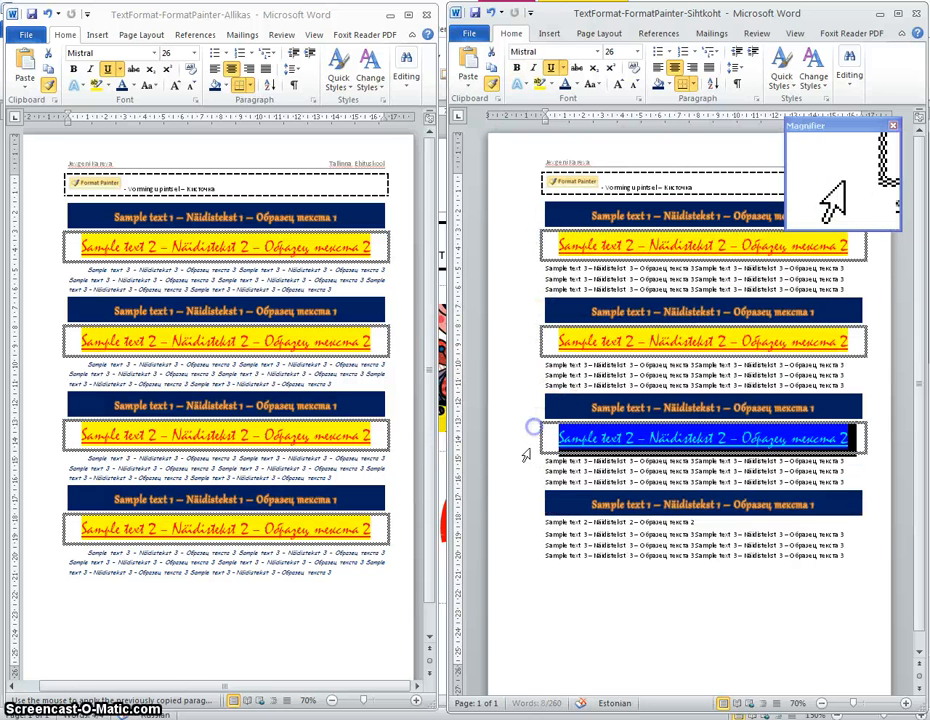
left_click(522, 522)
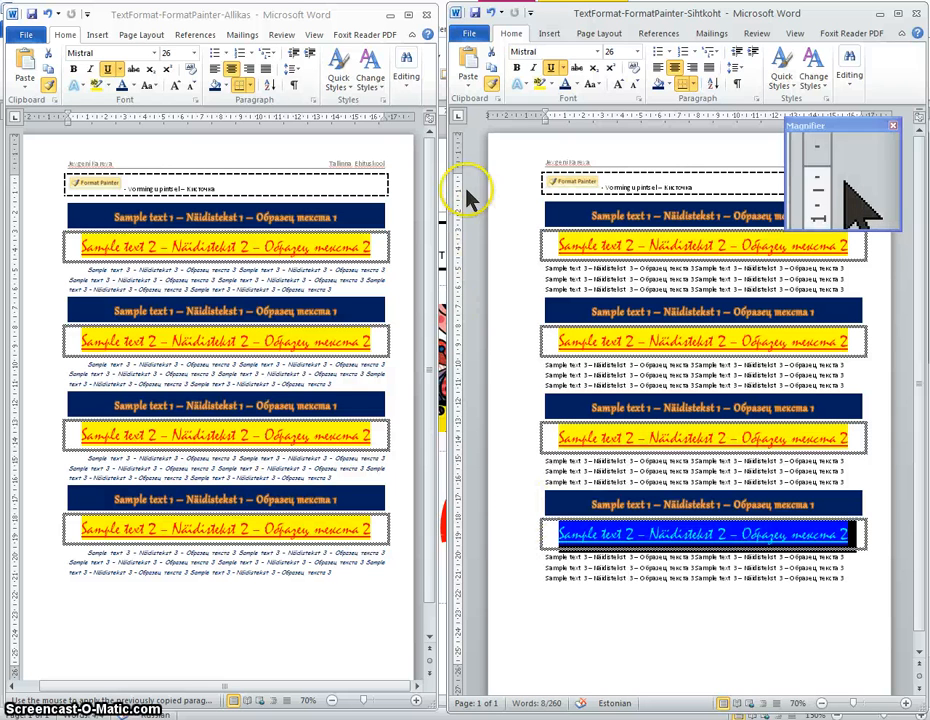
left_click(489, 89)
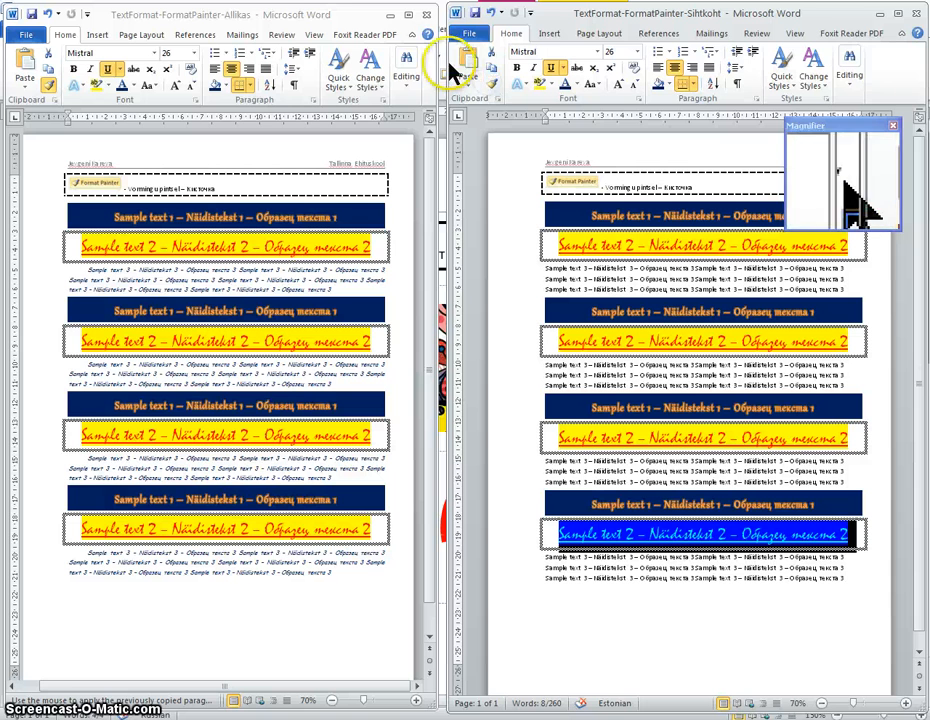
- Apply the blue italic "Sample text 3" formatting from TextFormat-FormatPainter-Allikas to all four "Sample text 3" paragraphs in TextFormat-FormatPainter-Sihtkoht using locked Format Painter, and turn it off
left_click(297, 18)
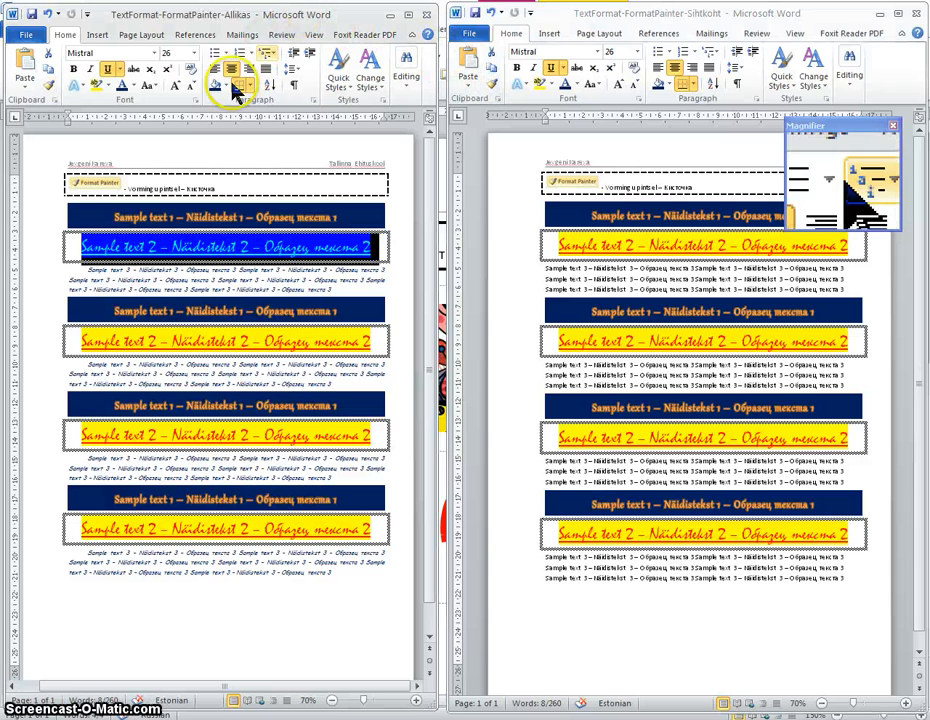
left_click_drag(37, 279, 35, 293)
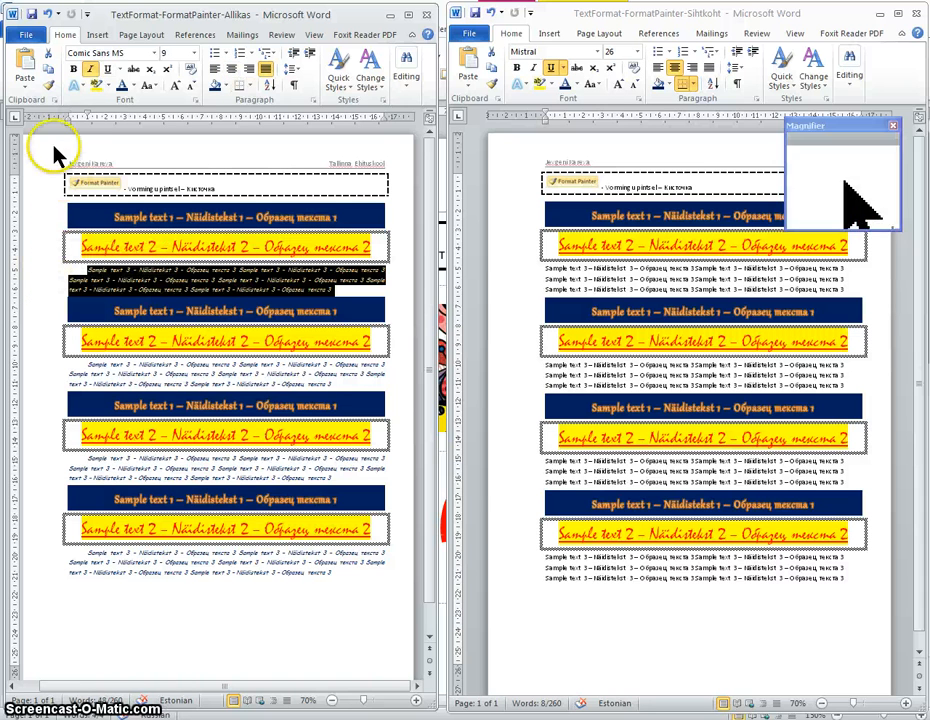
left_click(48, 88)
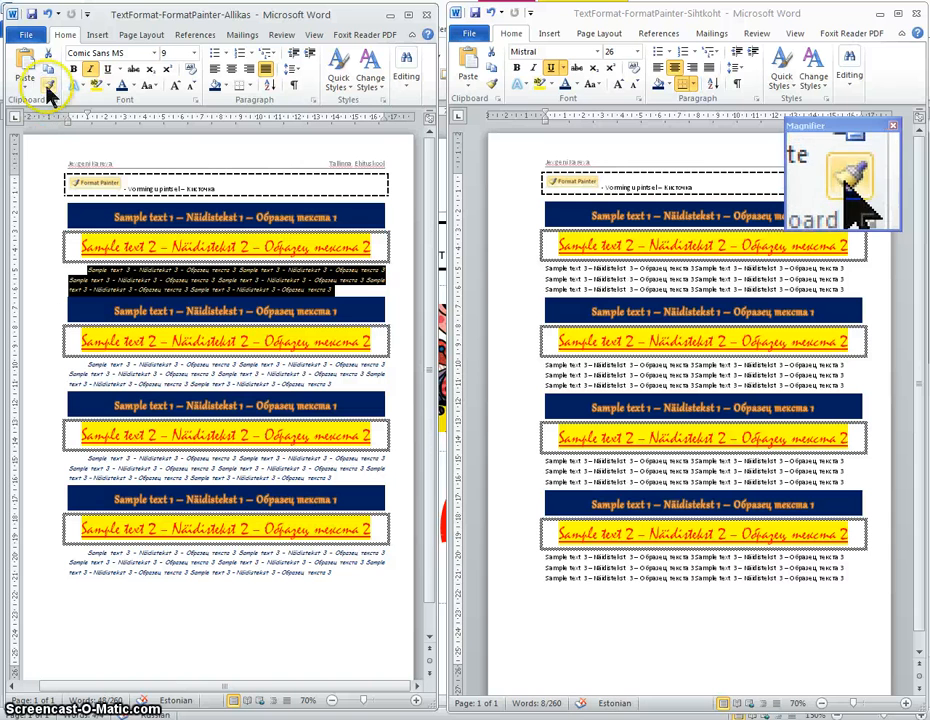
left_click(585, 14)
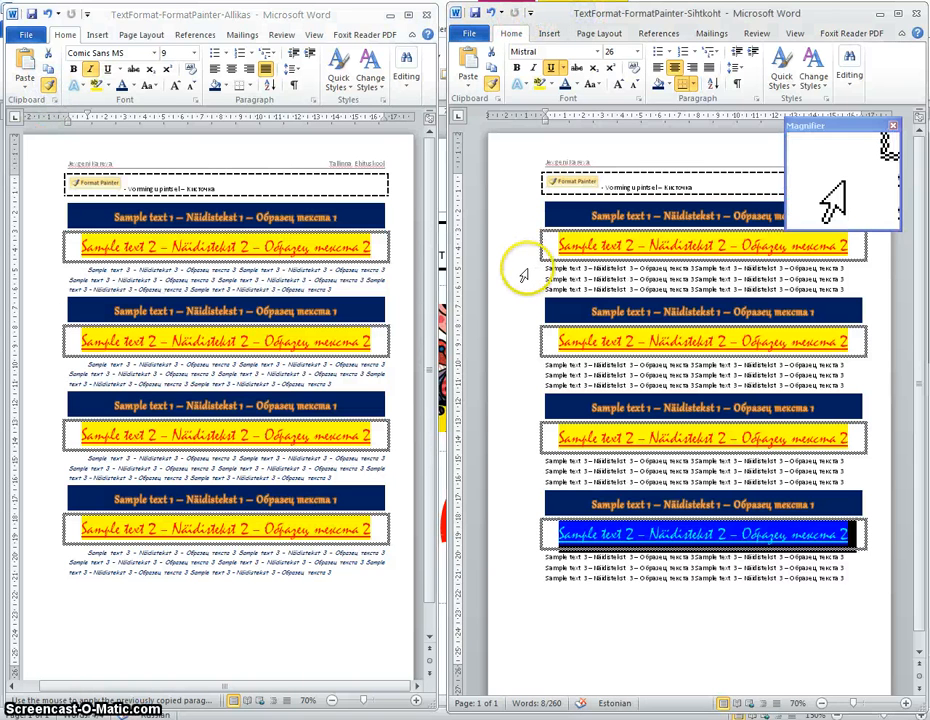
left_click_drag(529, 268, 526, 291)
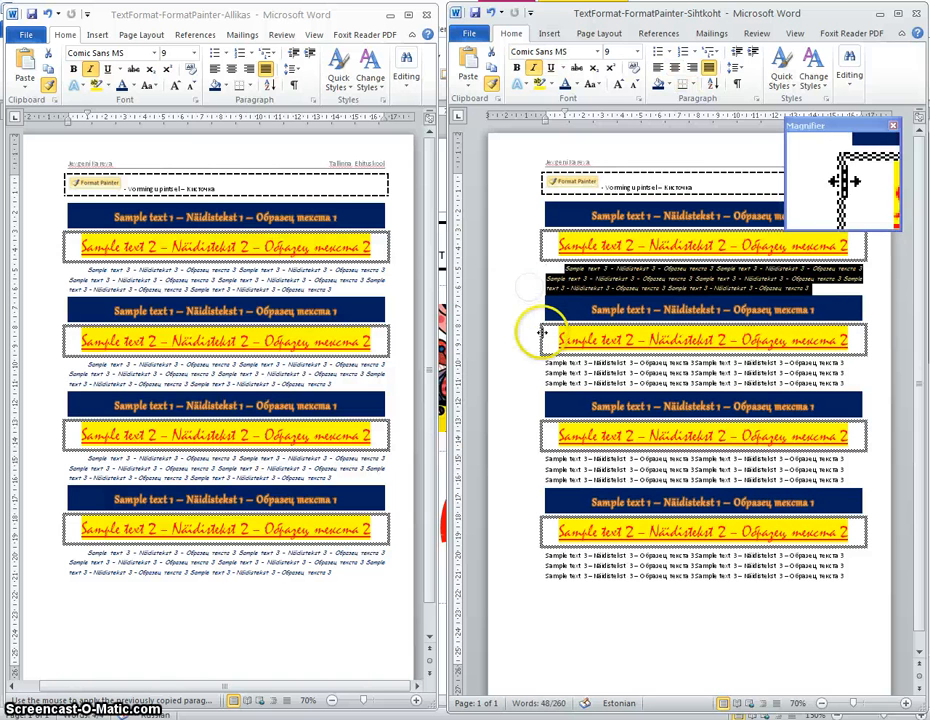
left_click_drag(532, 359, 531, 380)
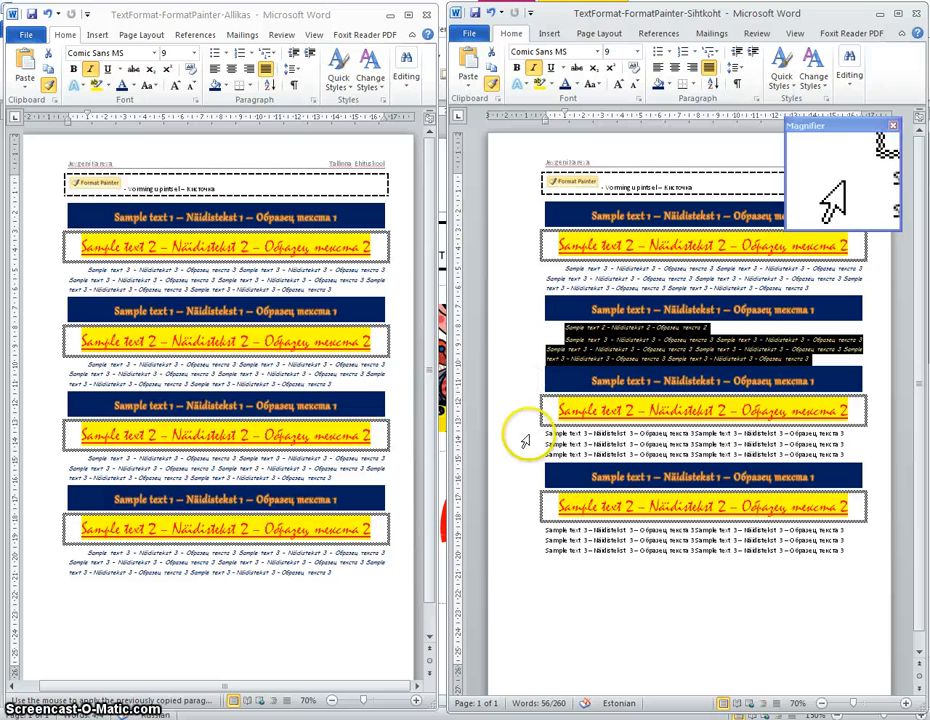
left_click_drag(525, 440, 527, 452)
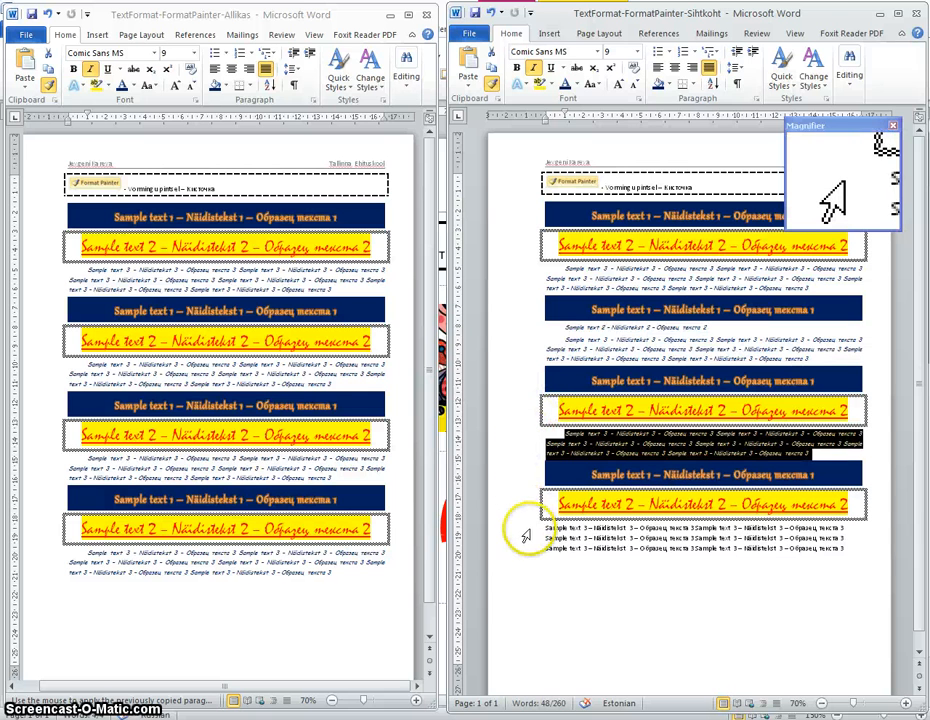
left_click_drag(530, 548, 531, 548)
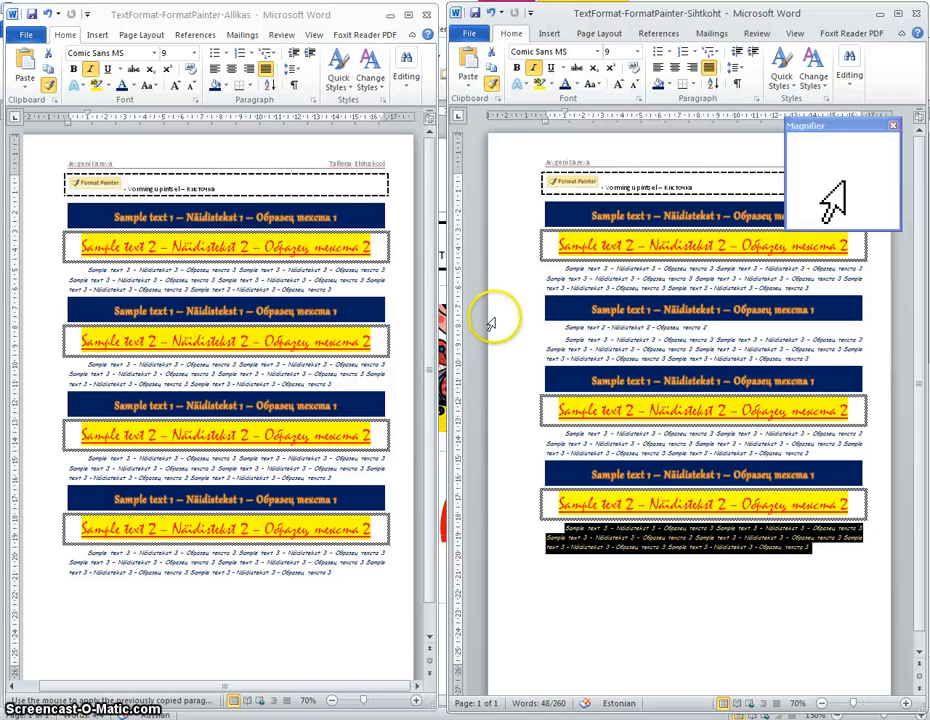
left_click(490, 85)
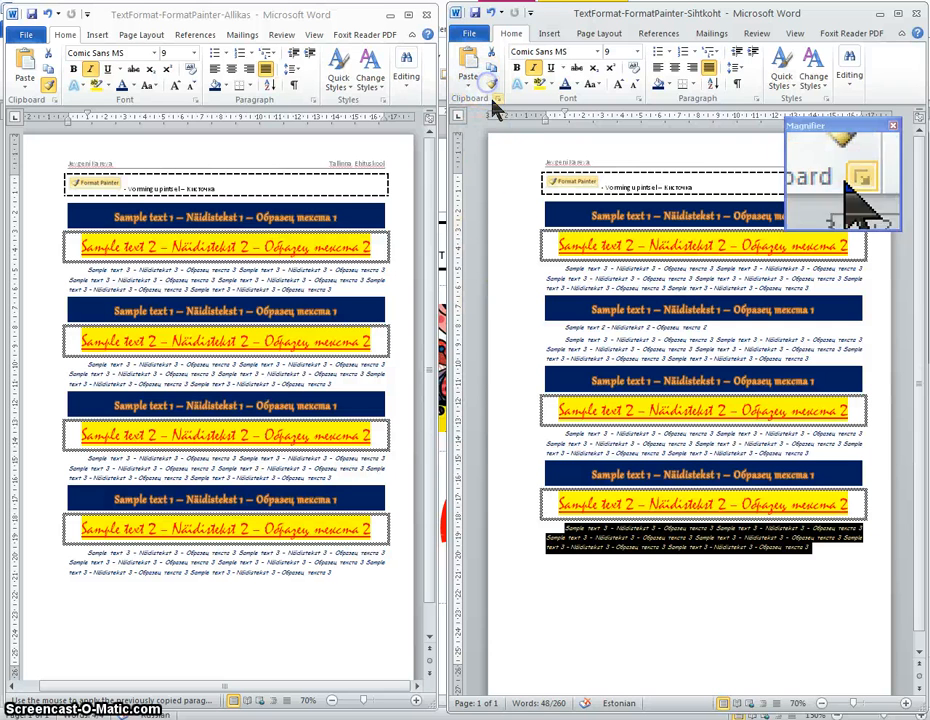
- In TextFormat-FormatPainter-Sihtkoht, copy the first "Sample text 2" line's highlighted formatting to the second "Sample text 2" line with Format Painter
left_click(514, 247)
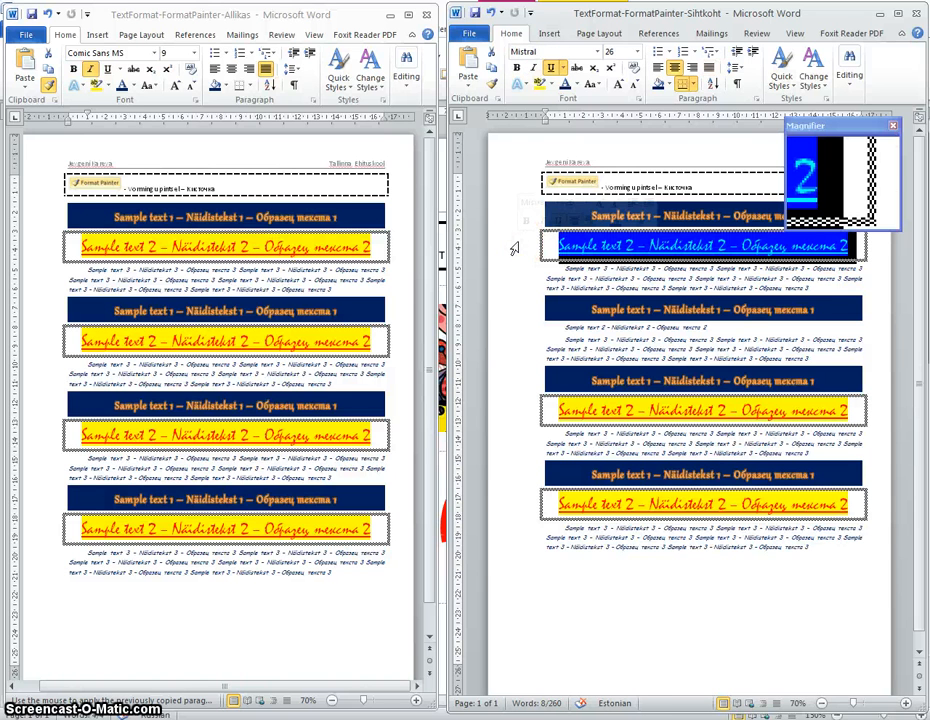
left_click(492, 88)
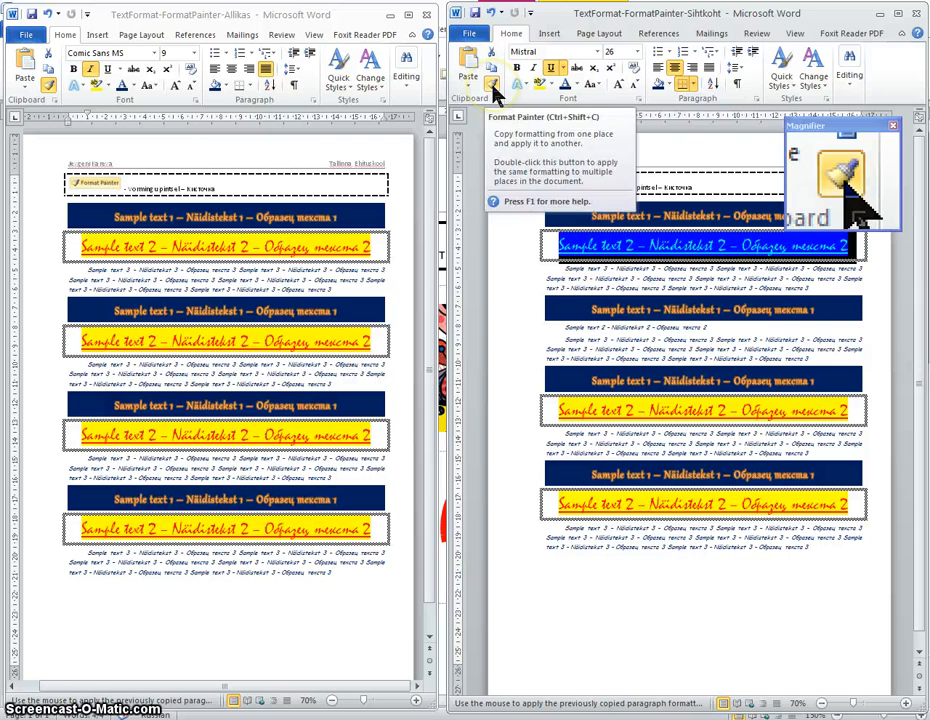
left_click(521, 333)
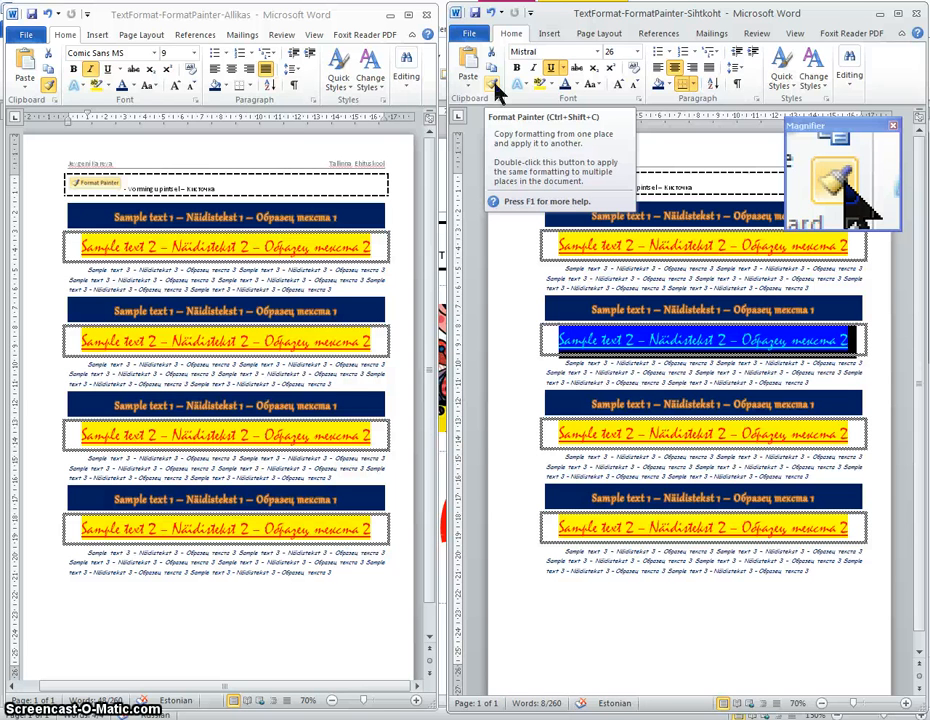
- Minimize both text documents and, in GraphFormat-FormatPainter, apply the framed first picture's formatting to the other two pictures using locked Format Painter, and turn it off
left_click(884, 15)
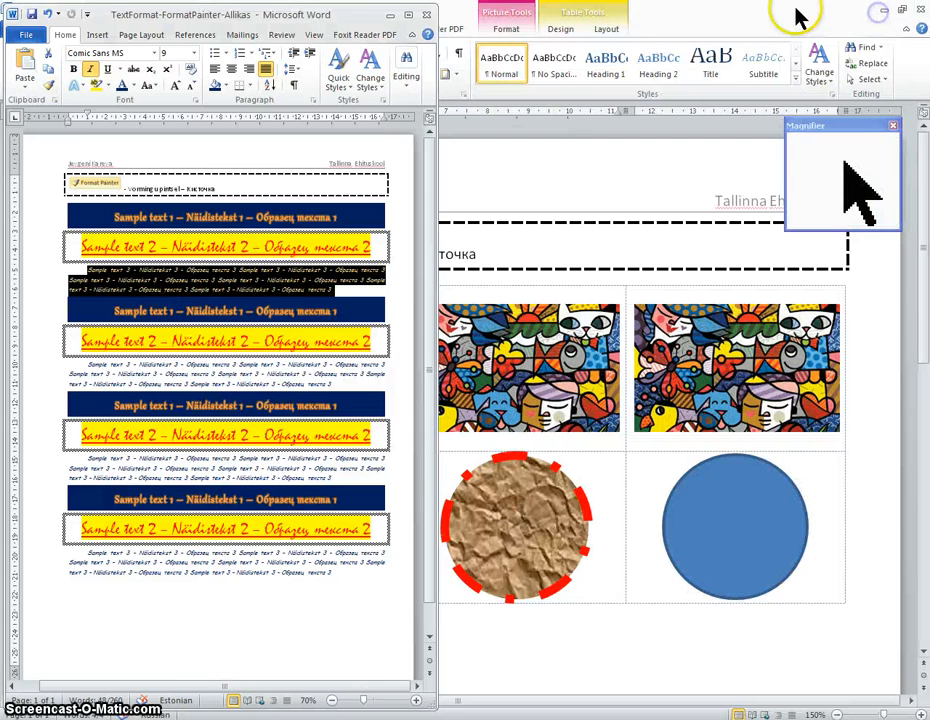
left_click(386, 16)
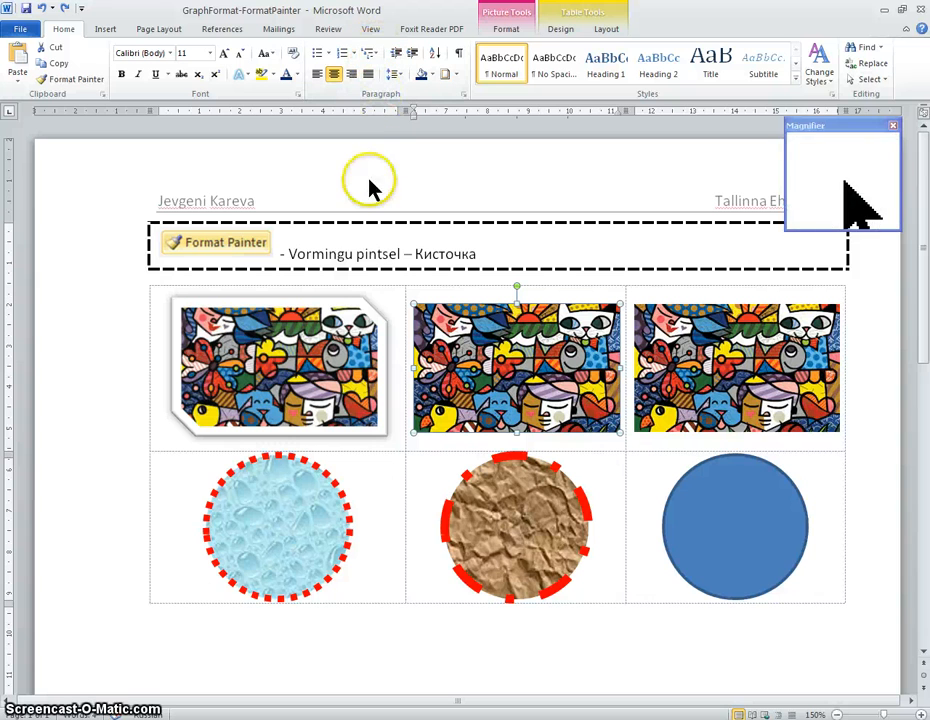
left_click(283, 348)
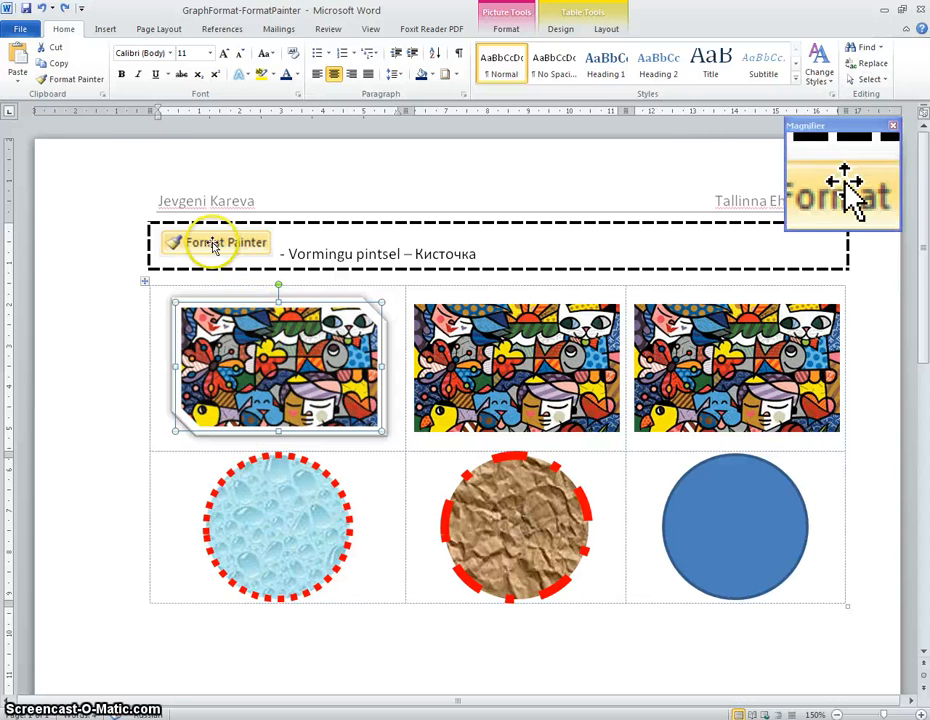
left_click(64, 79)
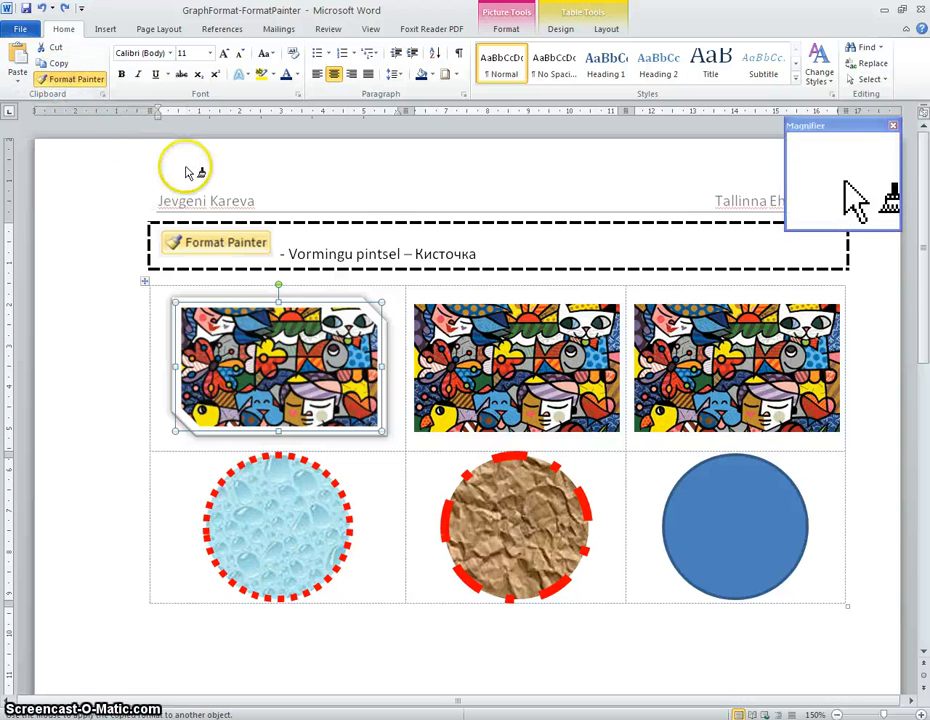
left_click(452, 345)
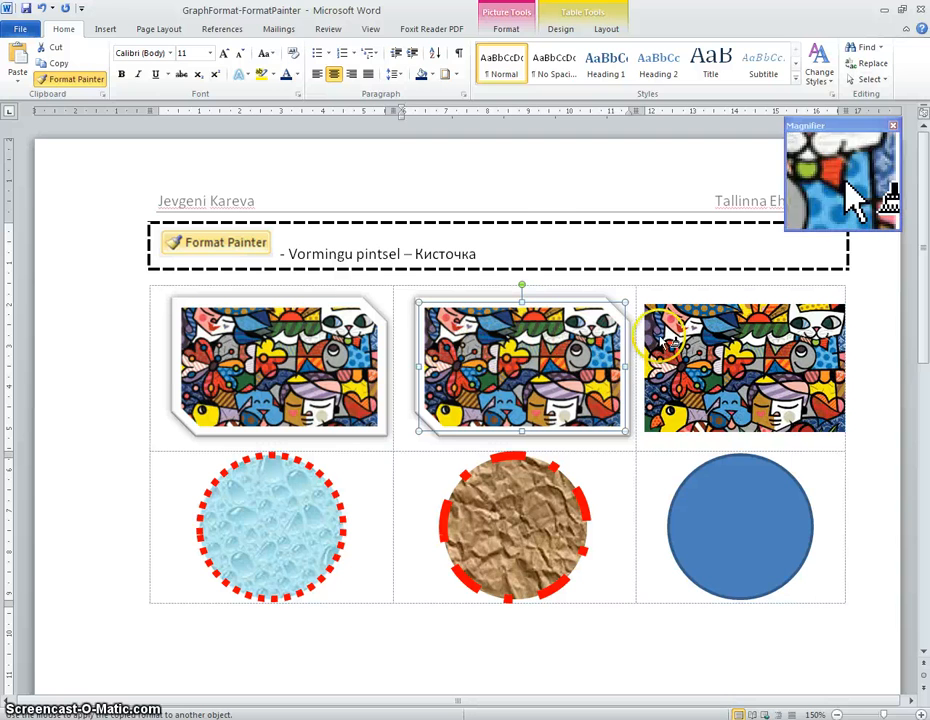
left_click(697, 343)
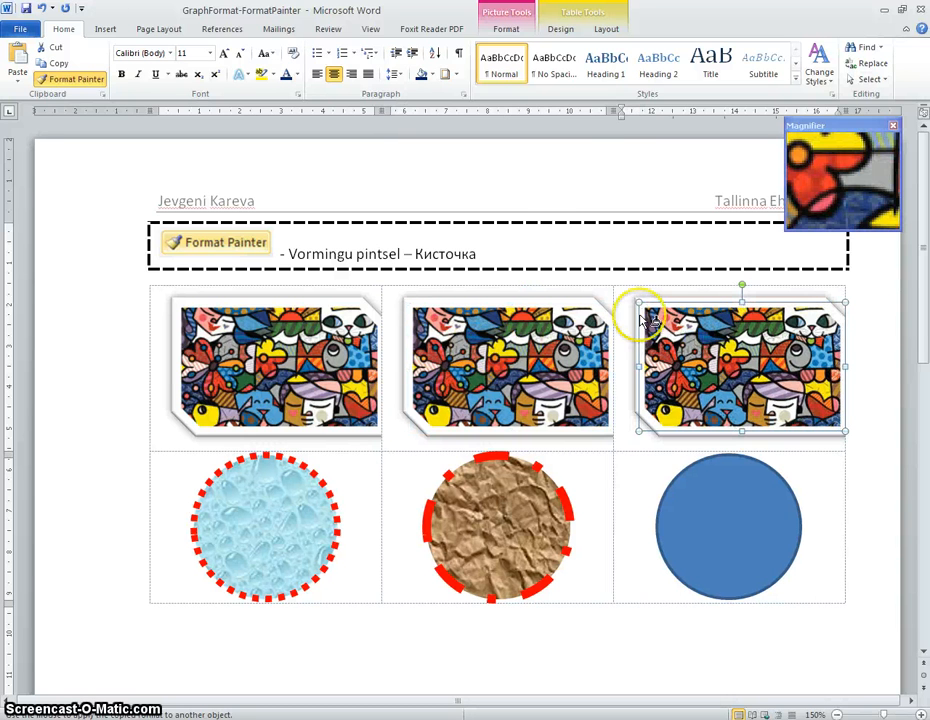
left_click(73, 80)
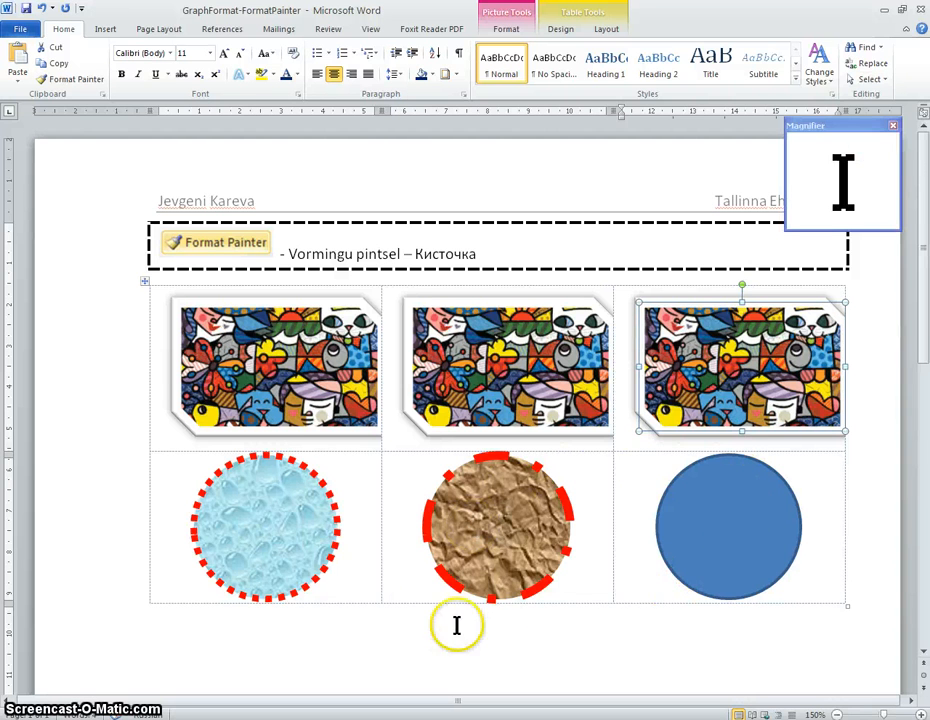
- Apply the first circle's water-droplet fill and red dotted outline to the other two circles using locked Format Painter, and turn it off
left_click(272, 508)
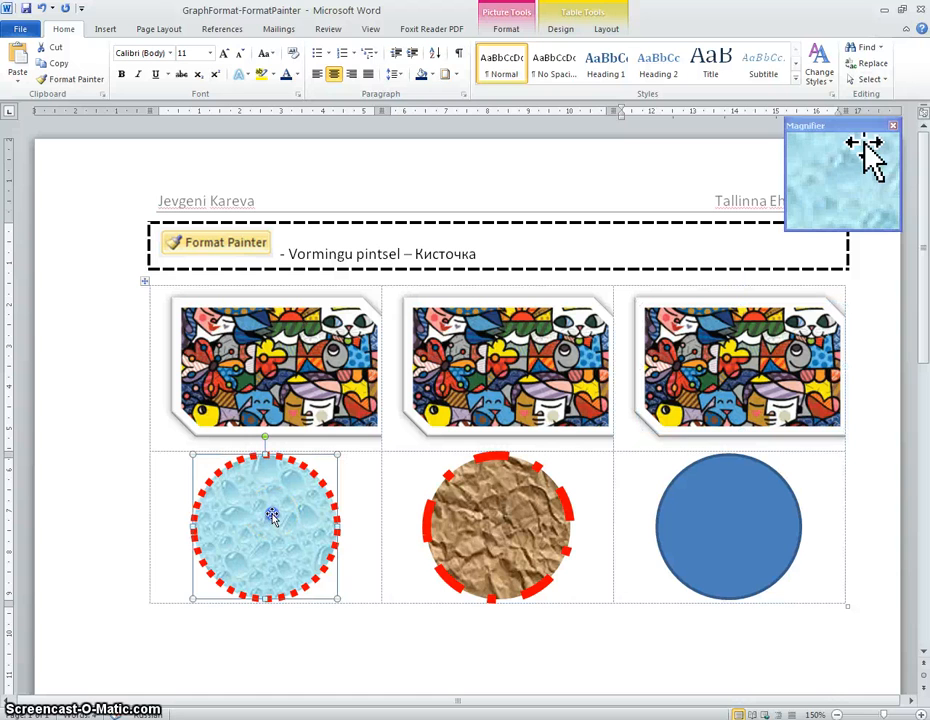
left_click(80, 80)
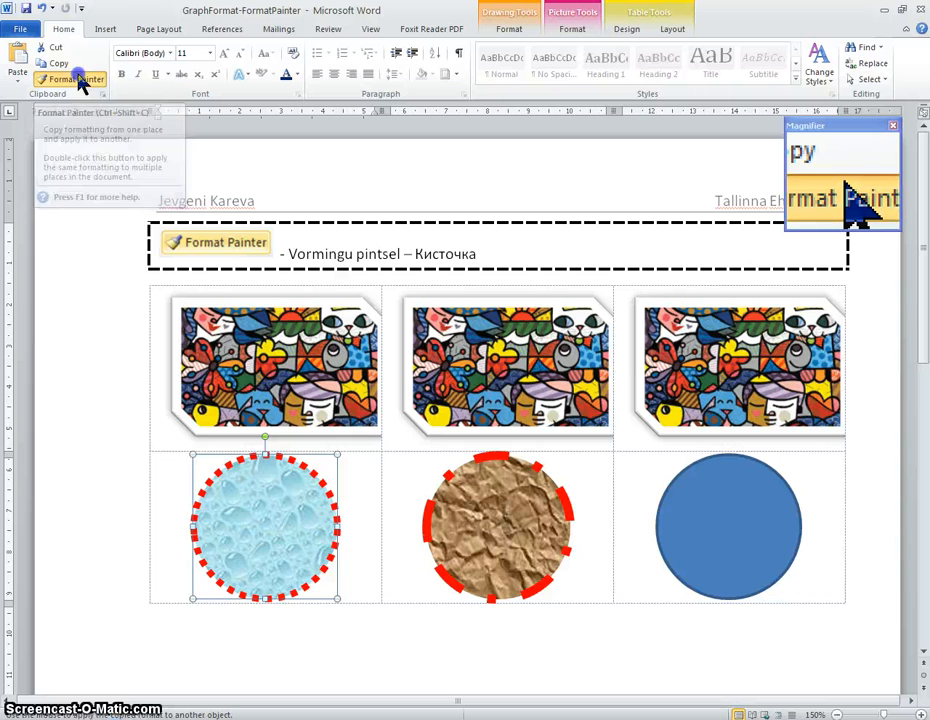
left_click(490, 527)
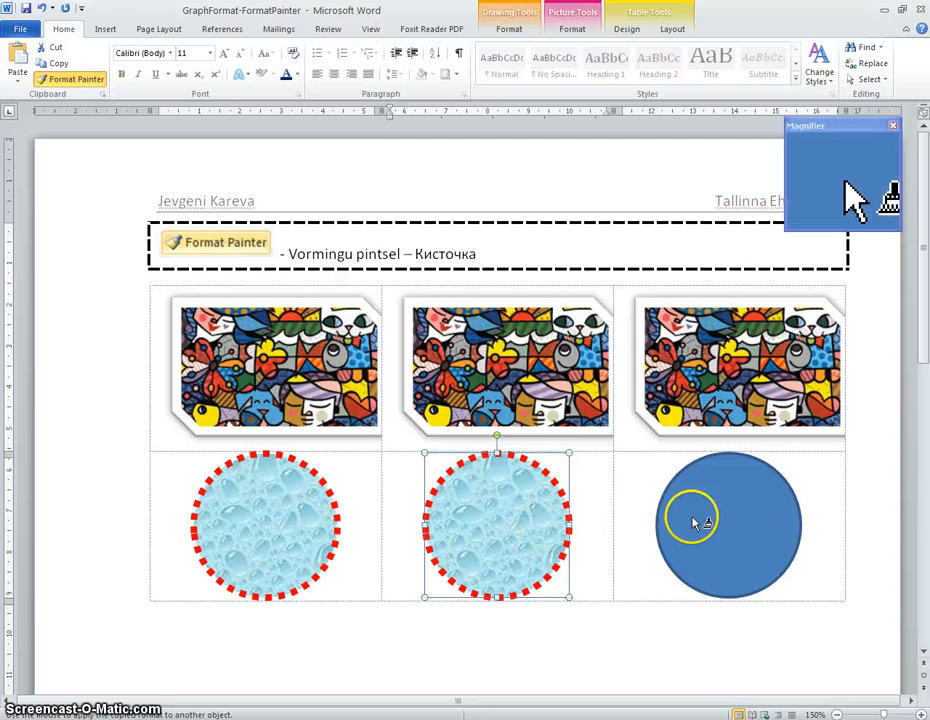
left_click(730, 523)
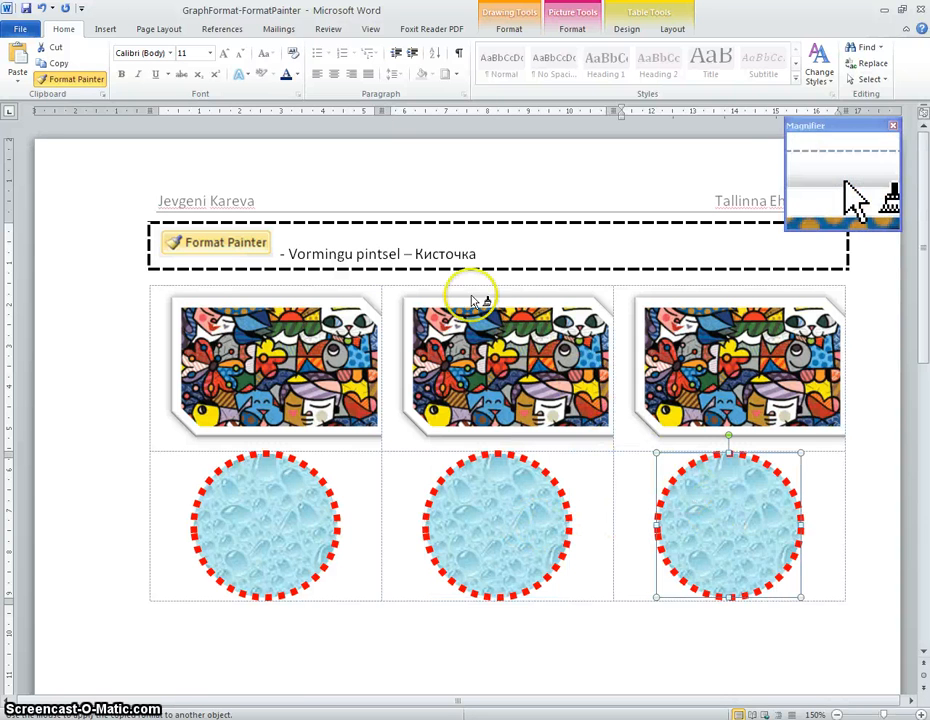
left_click(62, 84)
left_click(78, 112)
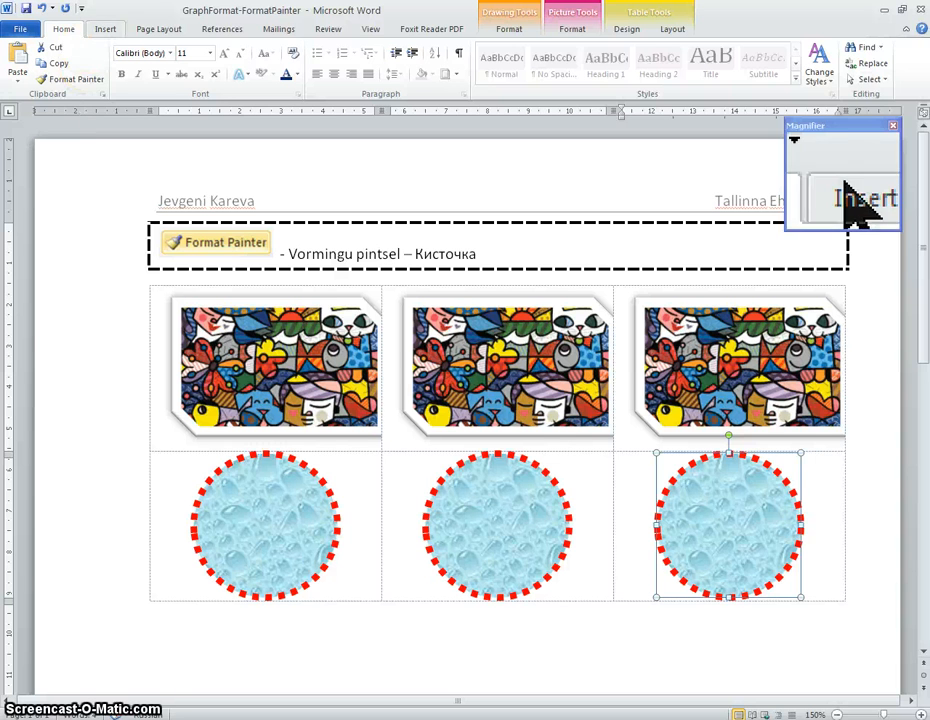
- Minimize Word and, in LibreOffice Writer's TextFormat-FormatPainter-Allikas2.odt, copy the blue-banded "Sample text 1" heading's formatting to the plain "Sample text 1" line below with the format paintbrush
left_click(882, 9)
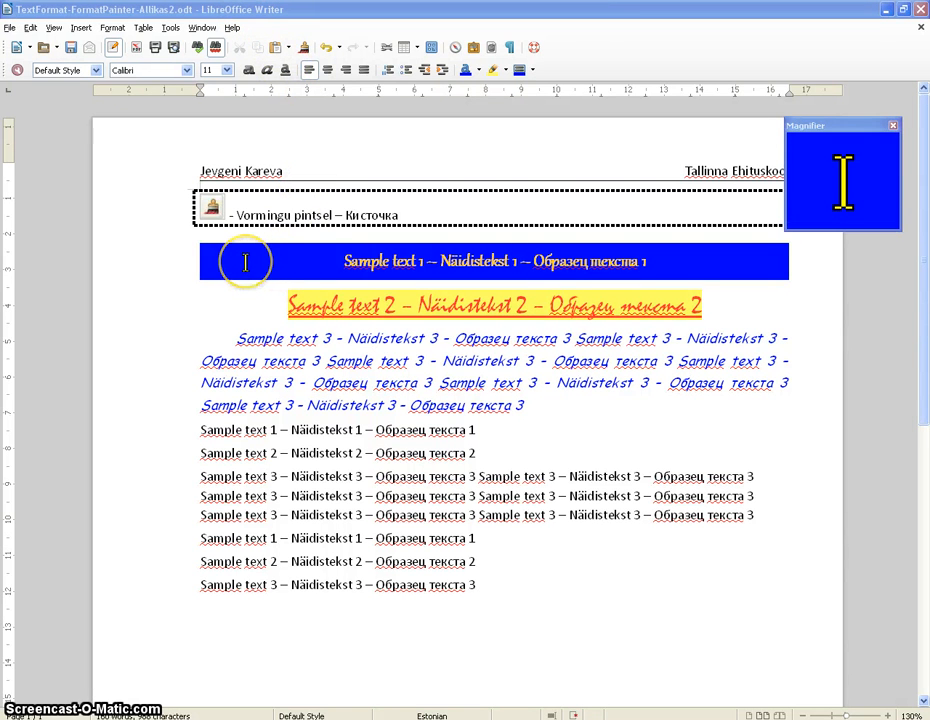
left_click(326, 250)
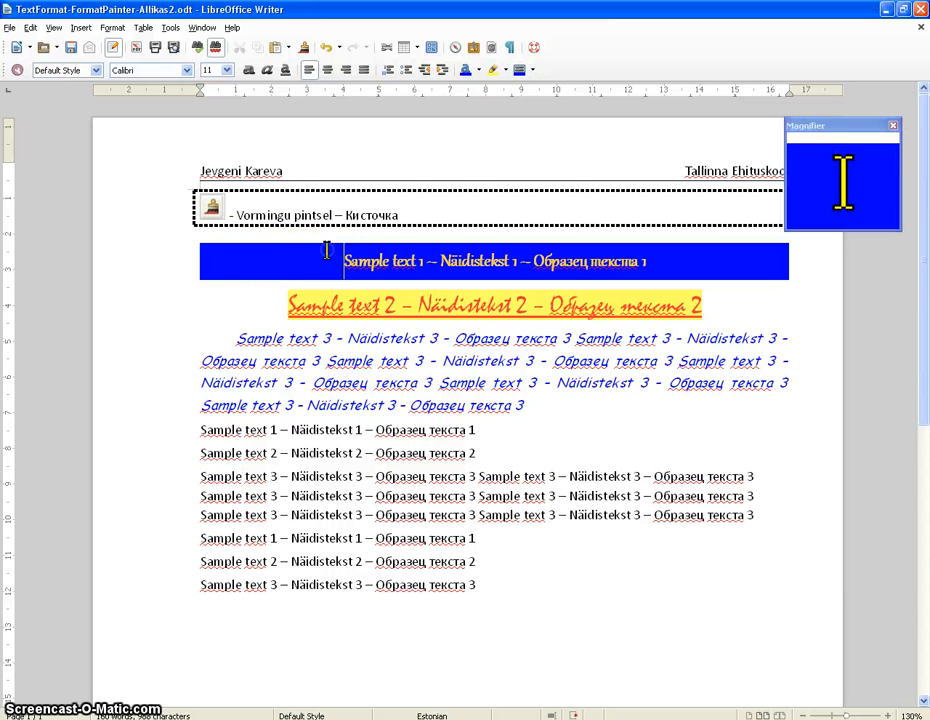
left_click_drag(345, 263, 725, 257)
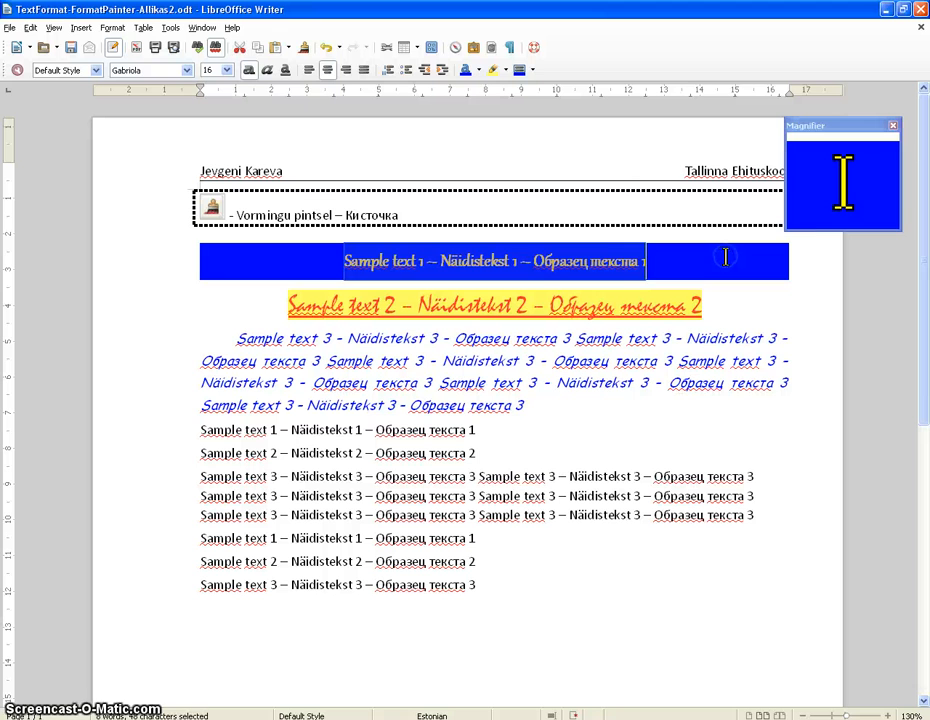
left_click(306, 53)
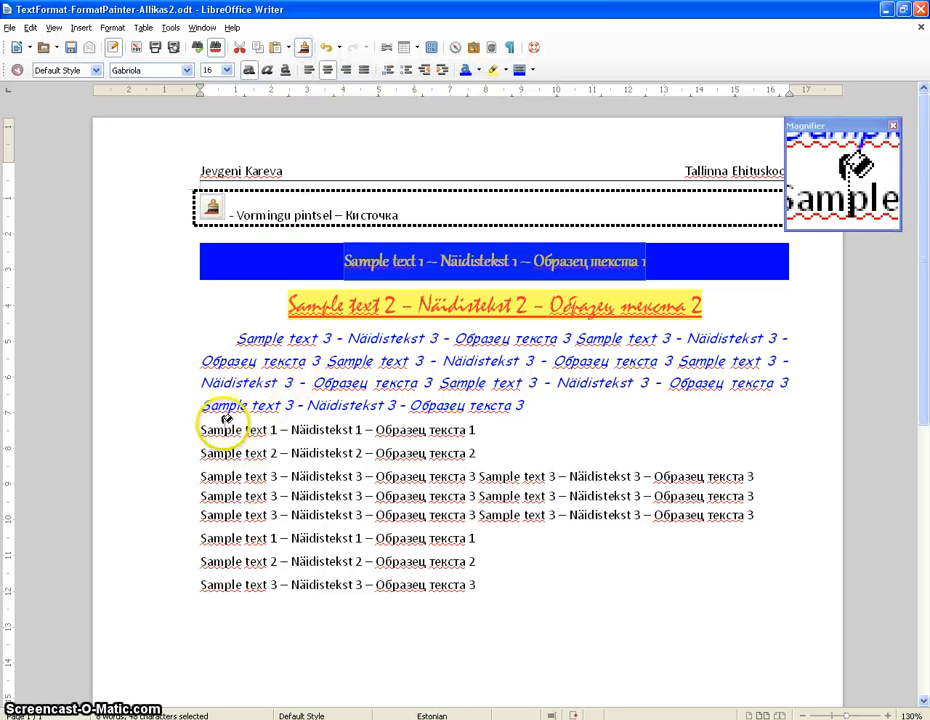
left_click_drag(203, 426, 483, 432)
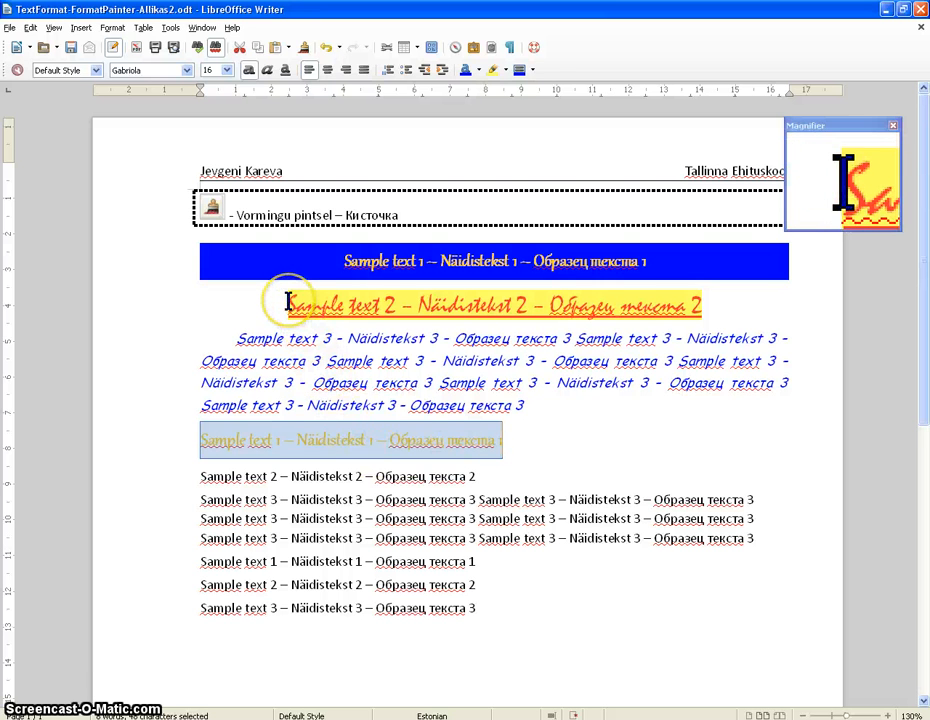
- Apply the yellow-highlighted "Sample text 2" heading's formatting to both plain "Sample text 2" lines using the locked format paintbrush, and turn it off
left_click_drag(287, 303, 704, 305)
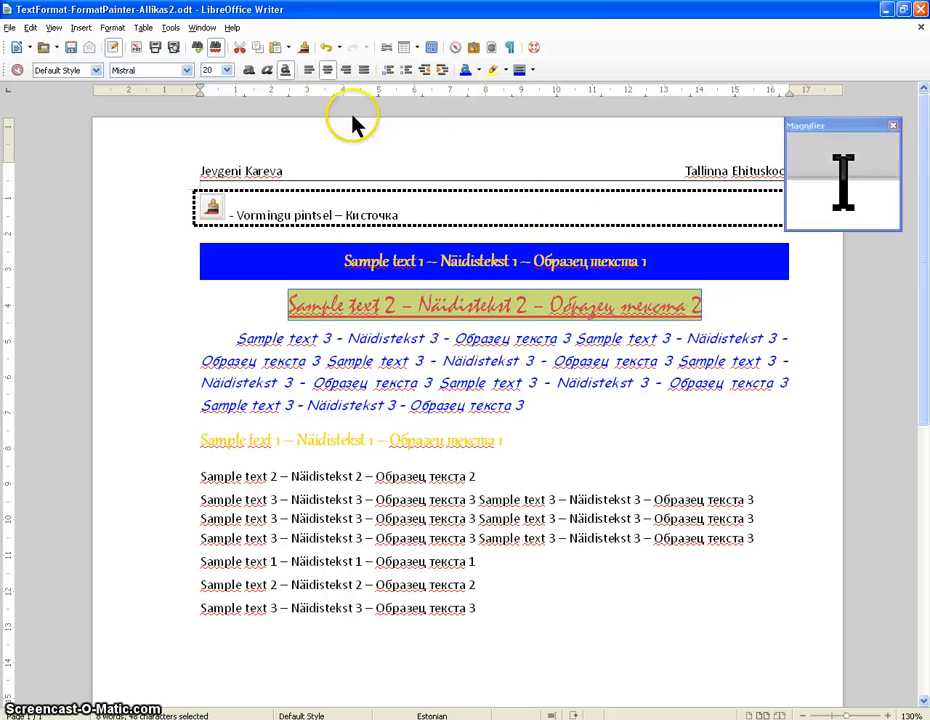
left_click(305, 48)
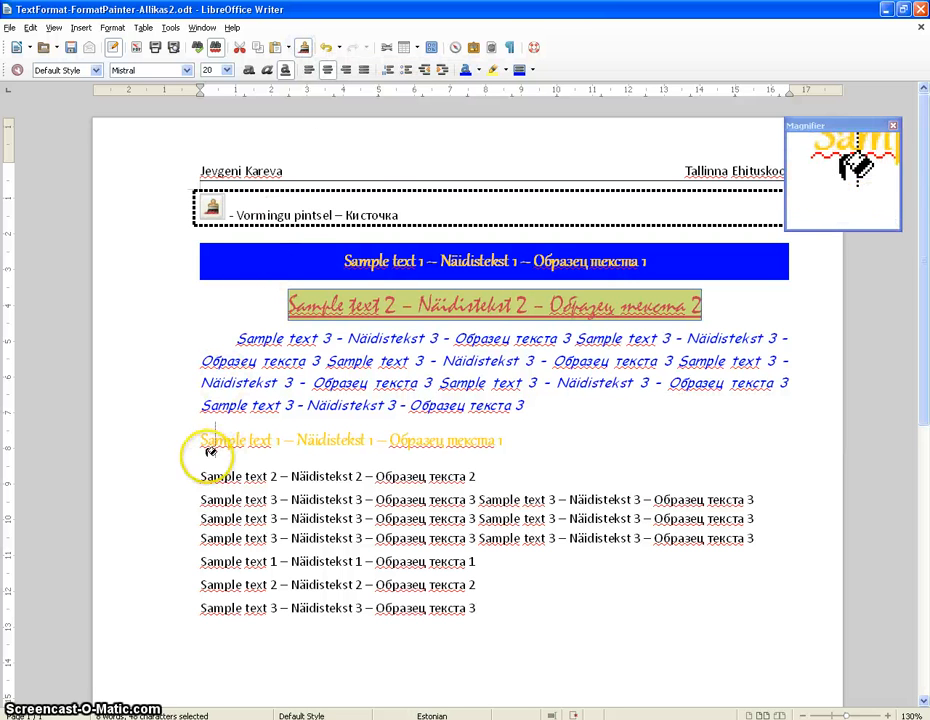
left_click_drag(199, 476, 485, 477)
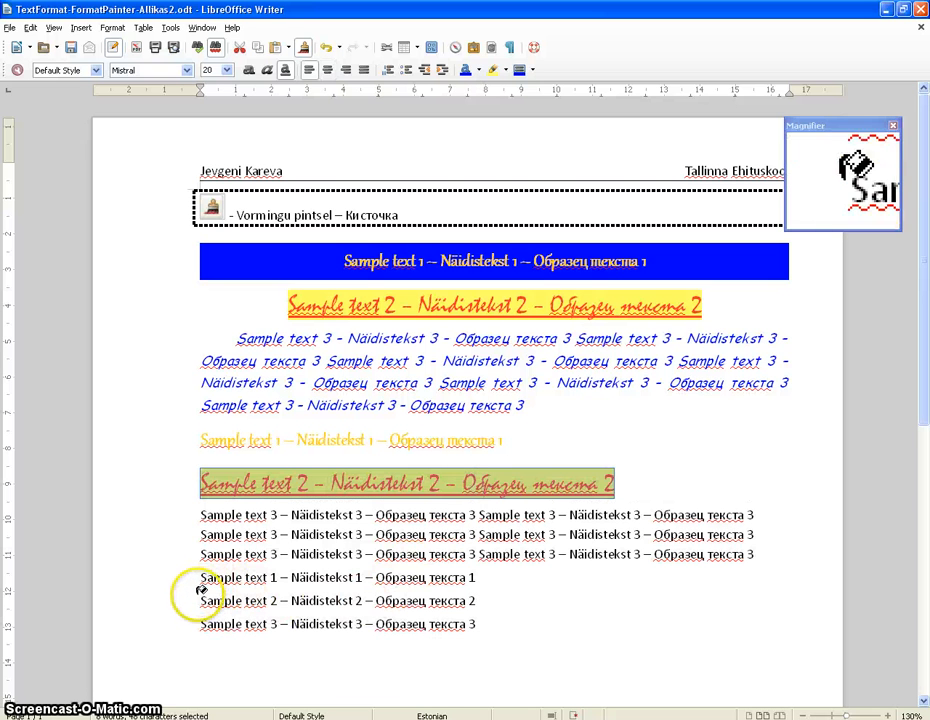
left_click_drag(201, 600, 487, 600)
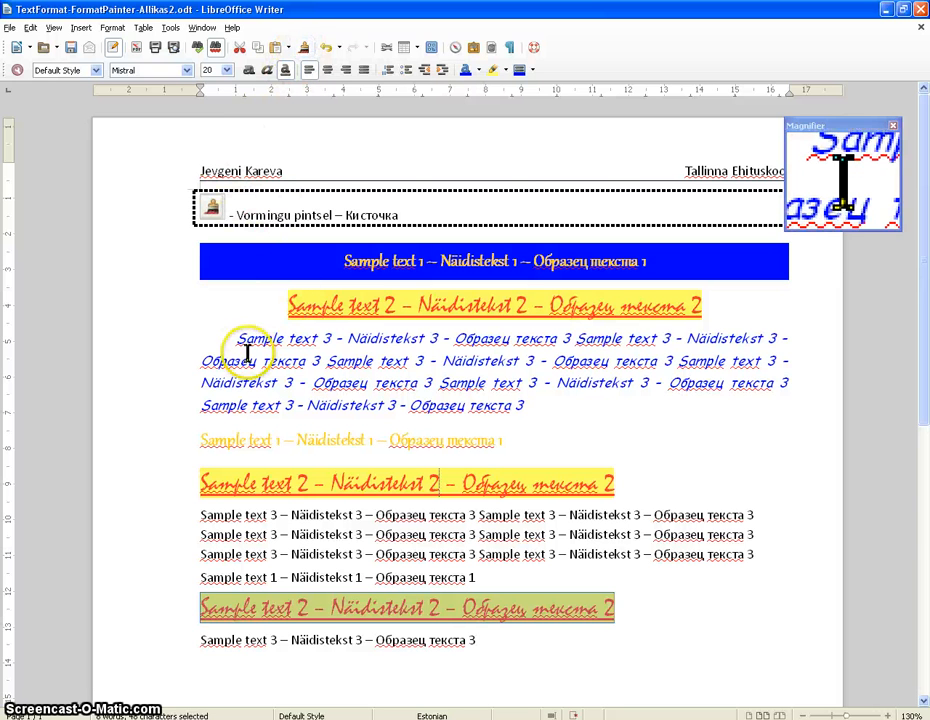
- Apply the blue italic paragraph's formatting to the plain "Sample text 3" paragraph, the "Sample text 1" line beneath it and the last line with the locked format paintbrush
left_click_drag(236, 338, 573, 402)
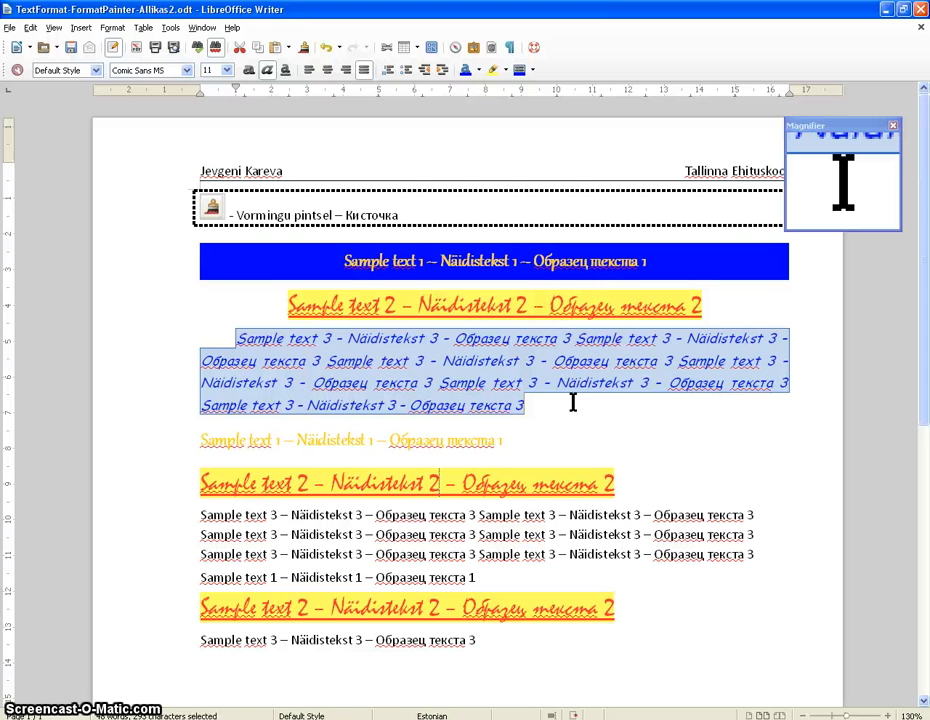
left_click(305, 50)
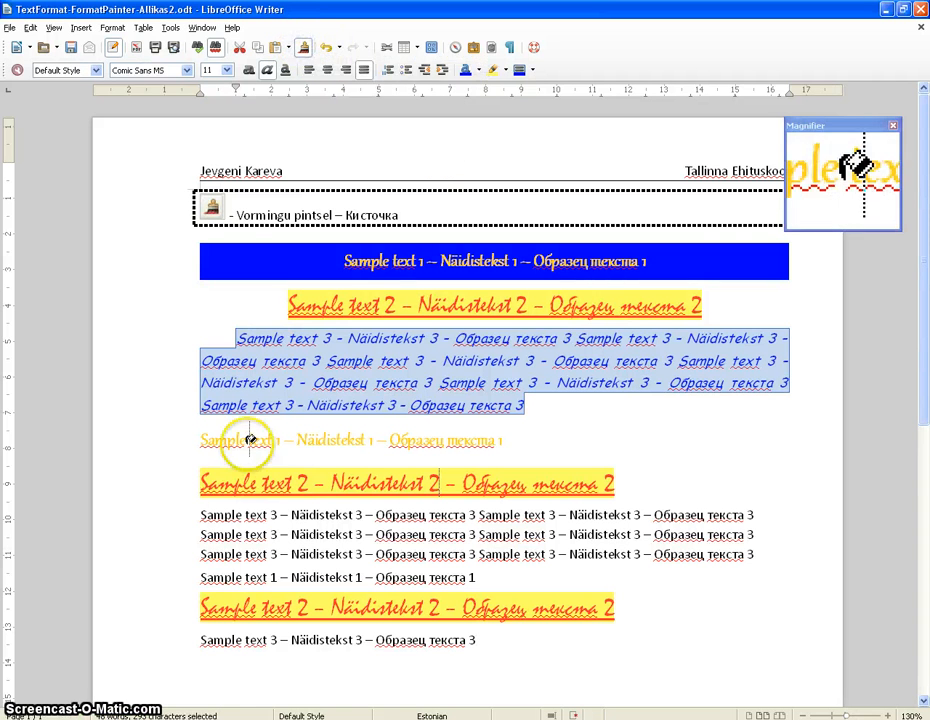
mouse_move(201, 508)
left_mouse_down()
mouse_move(380, 554)
mouse_move(490, 562)
mouse_move(502, 592)
left_mouse_up()
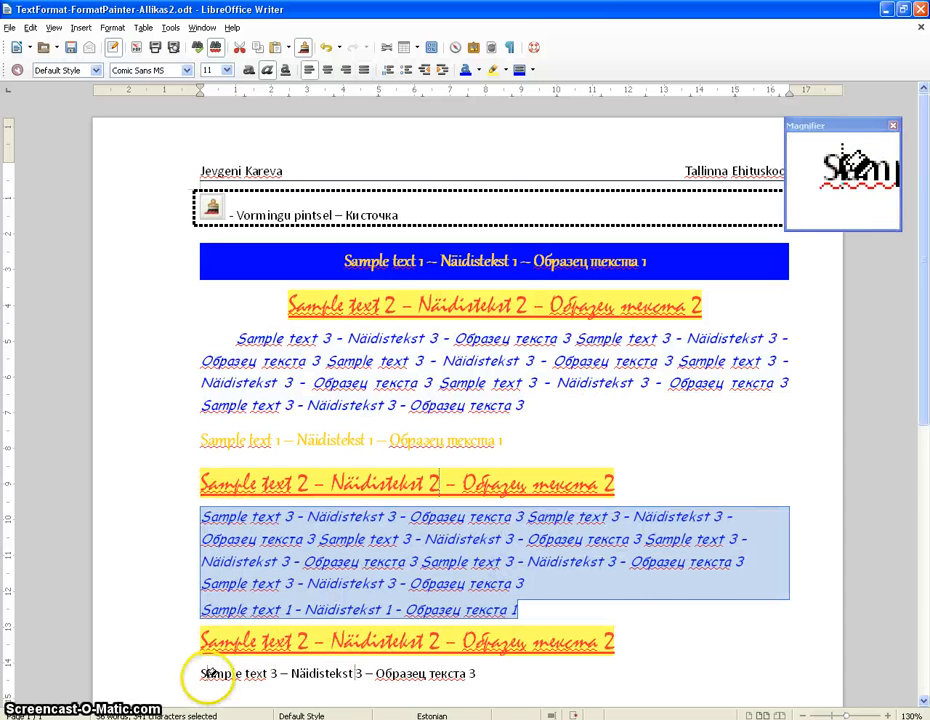
left_click_drag(200, 675, 484, 671)
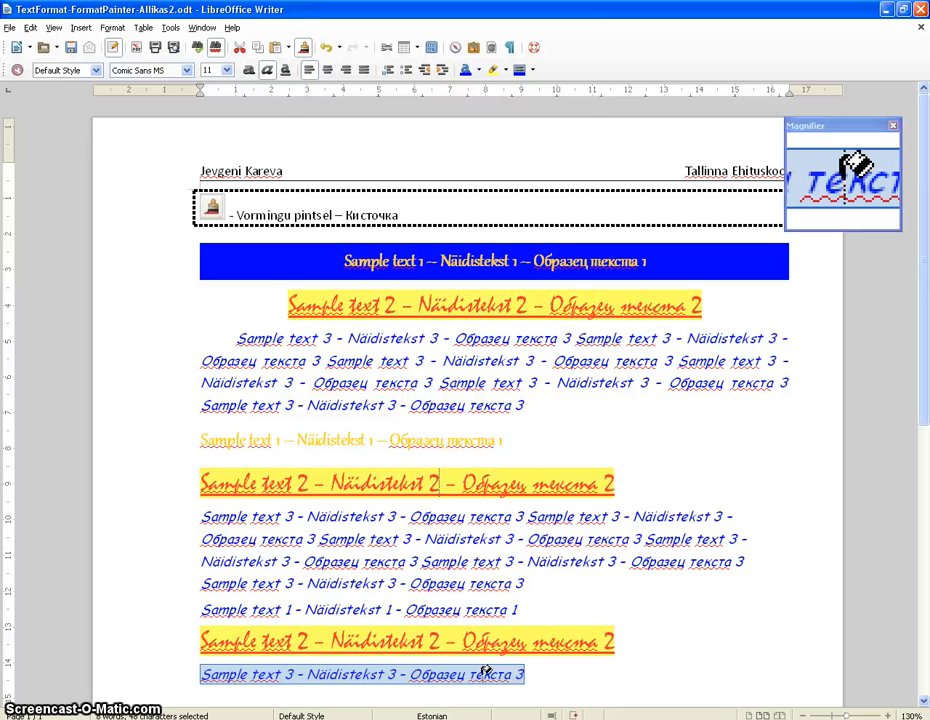
scroll(480, 677, "down", 3)
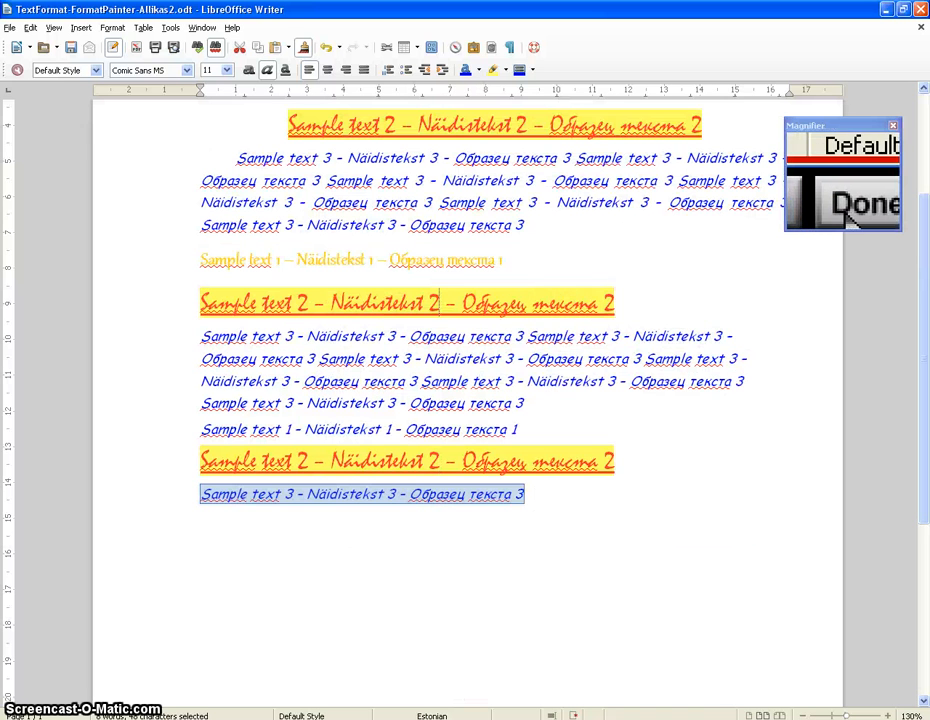